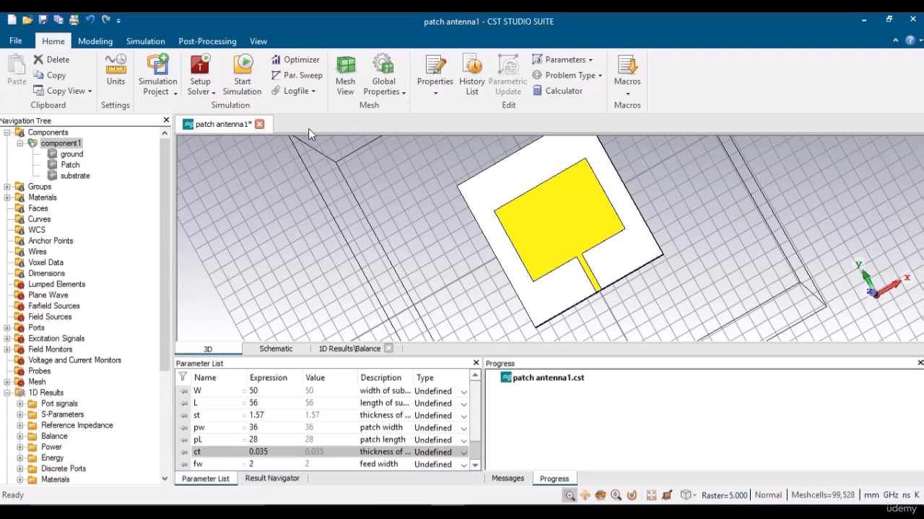
Add Sequence 1 in Parameter Sweep, cancel the new parameter, and close the dialog.
click(295, 75)
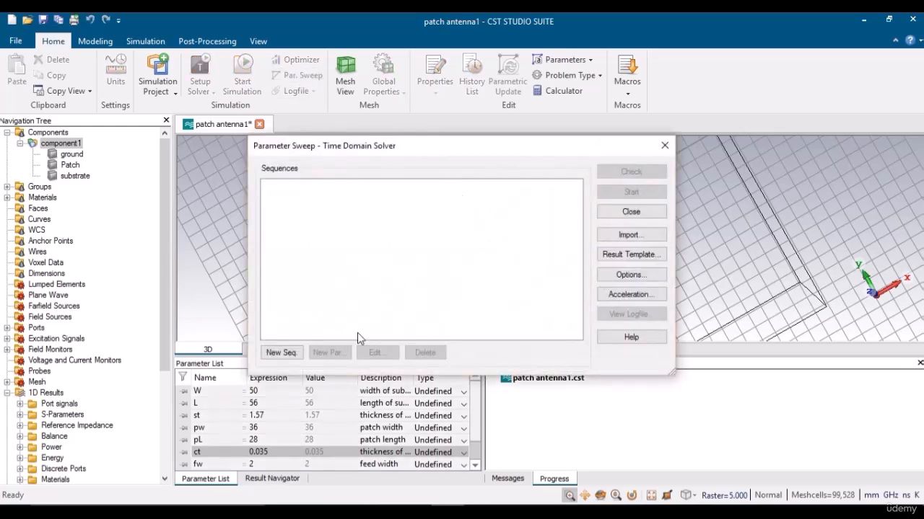
click(282, 352)
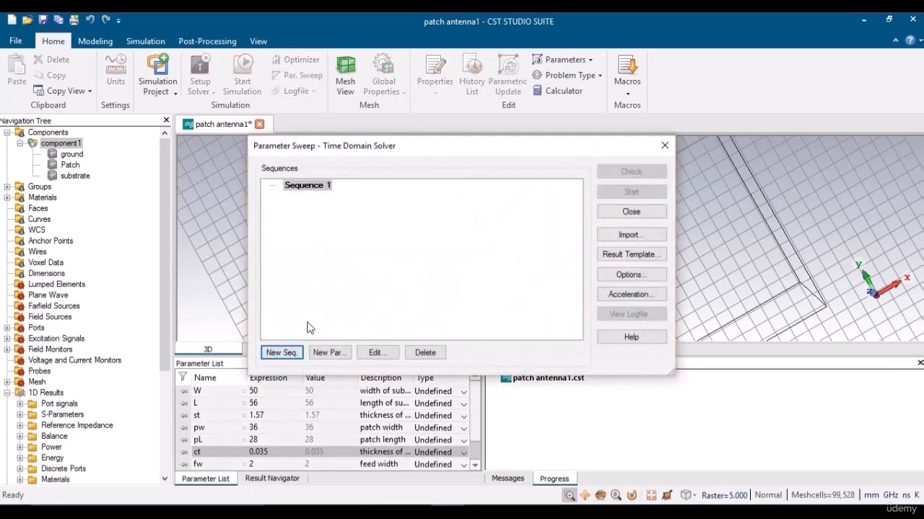
click(328, 352)
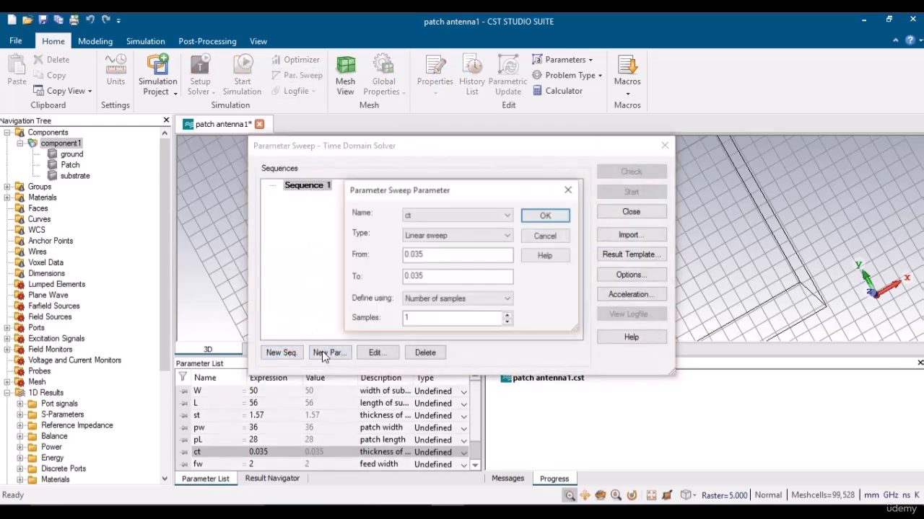
click(427, 214)
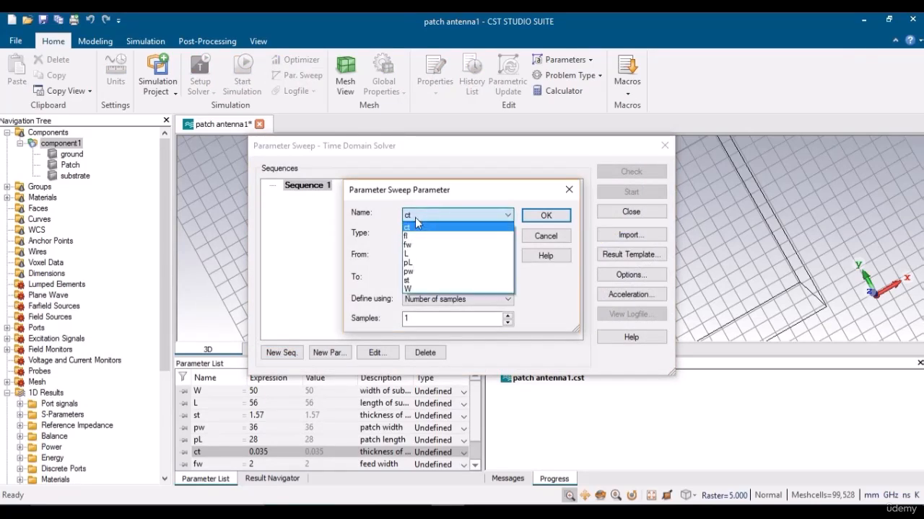
click(418, 226)
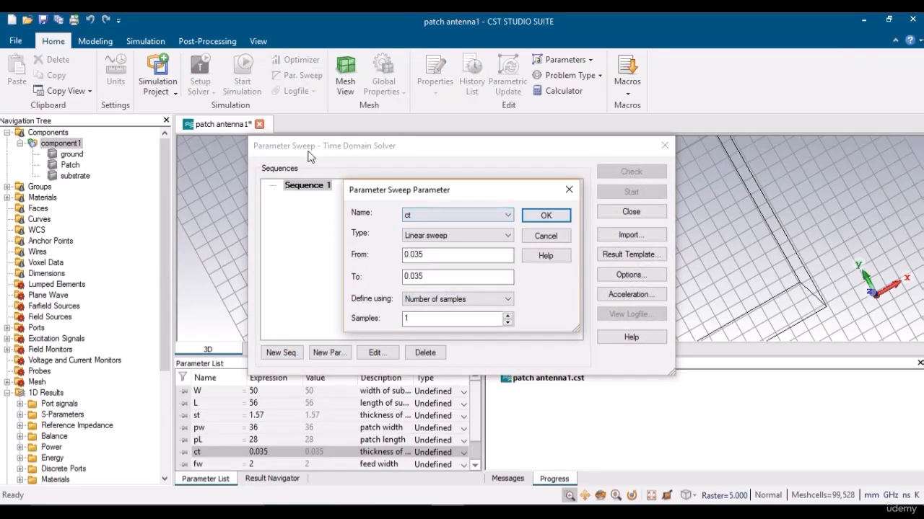
click(543, 236)
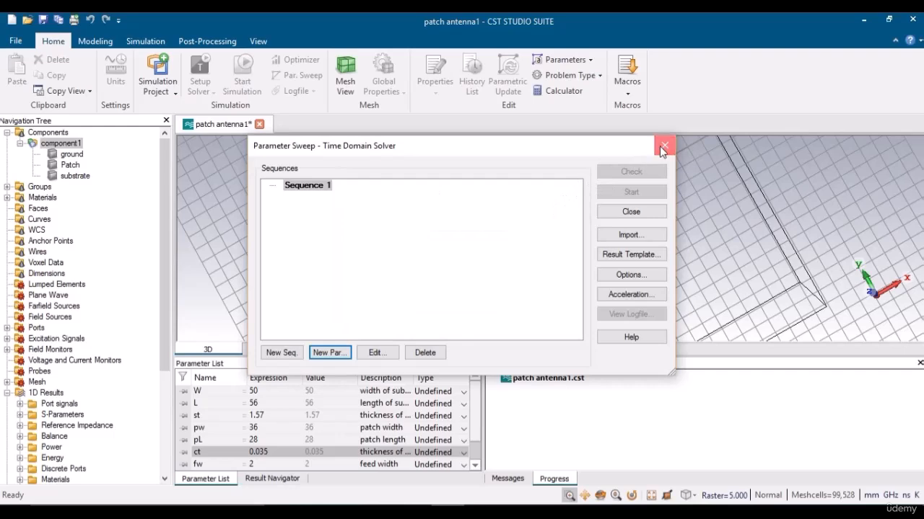
click(664, 145)
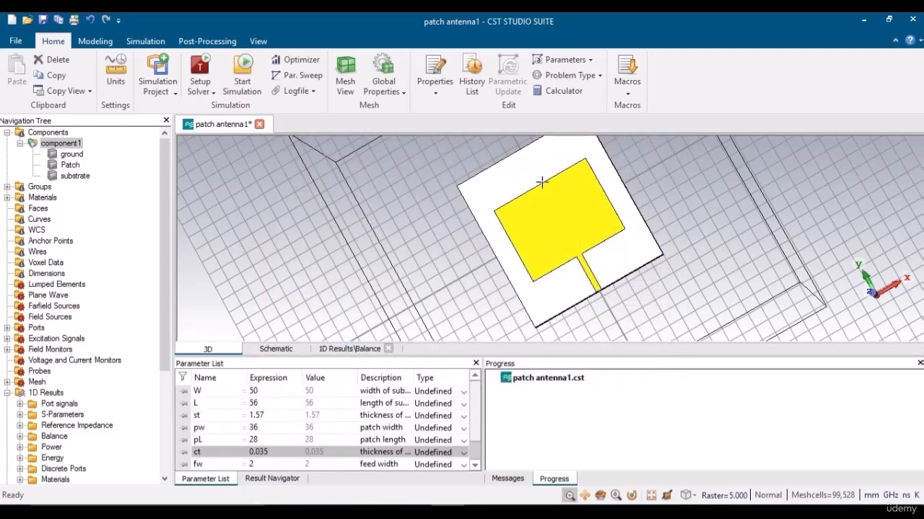
Pick the patch's top edge to confirm its length is 36, then clear the pick.
key(s)
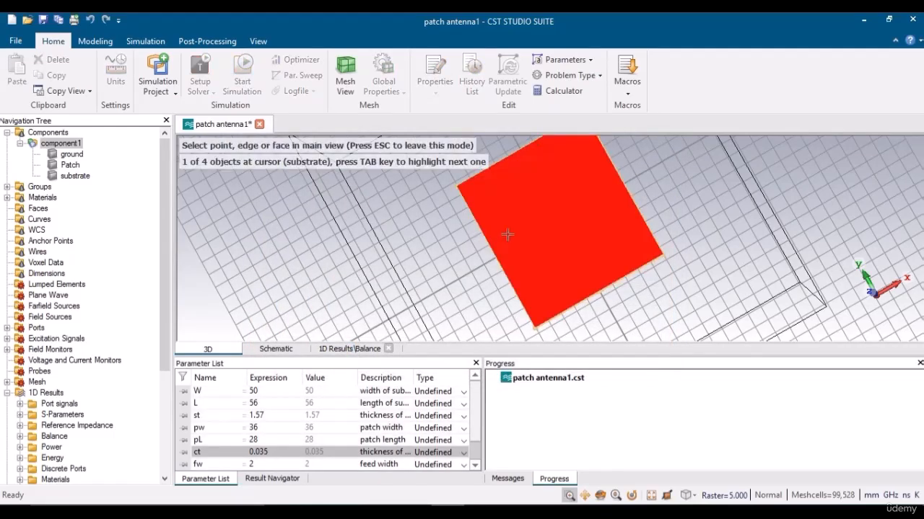
click(538, 185)
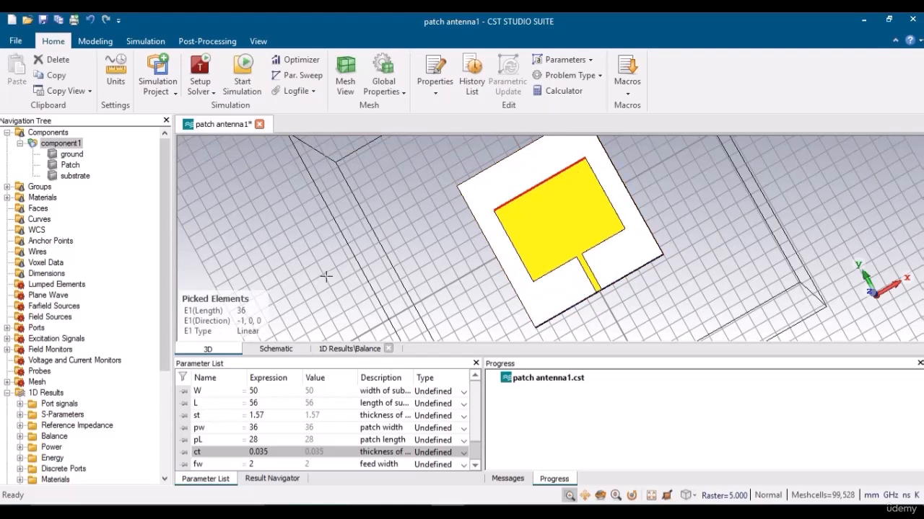
key(d)
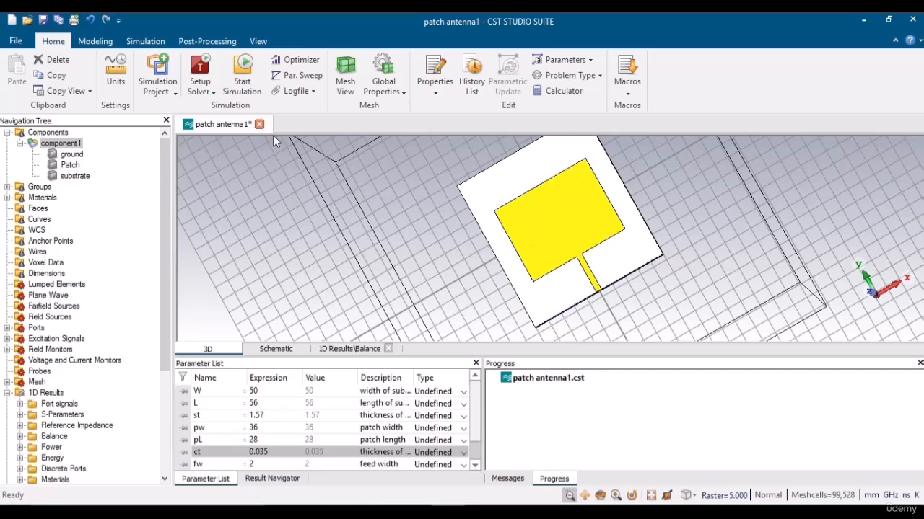
Add a new sweep parameter to Sequence 1 and choose pw.
click(303, 75)
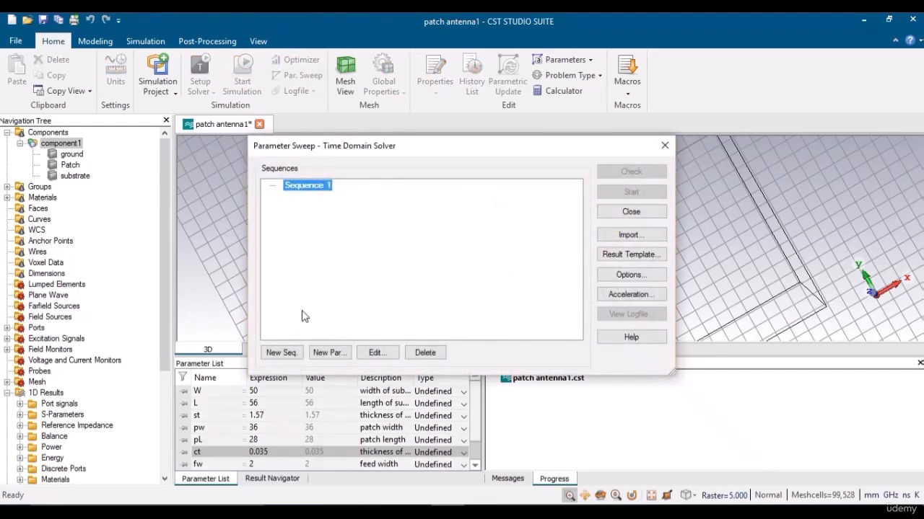
click(324, 353)
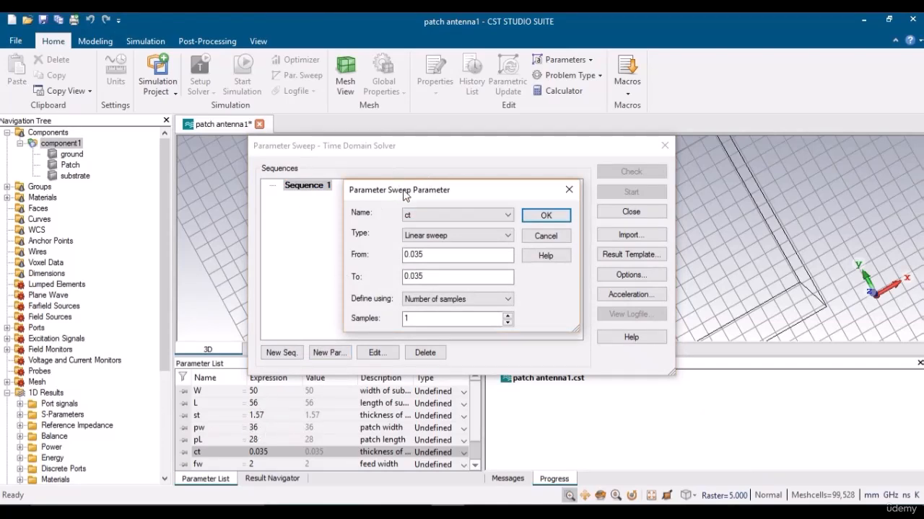
click(410, 216)
key(Down)
key(Down)
key(Down)
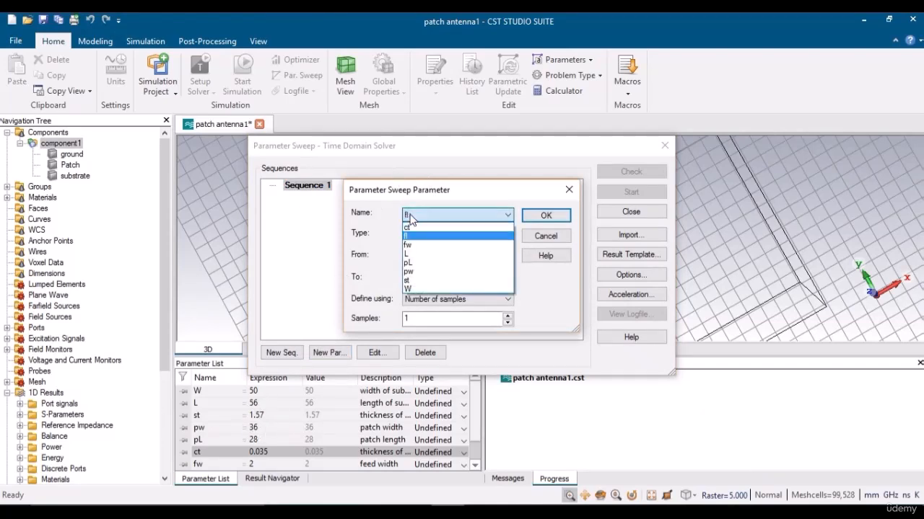
key(Down)
key(Down)
key(Down)
key(Up)
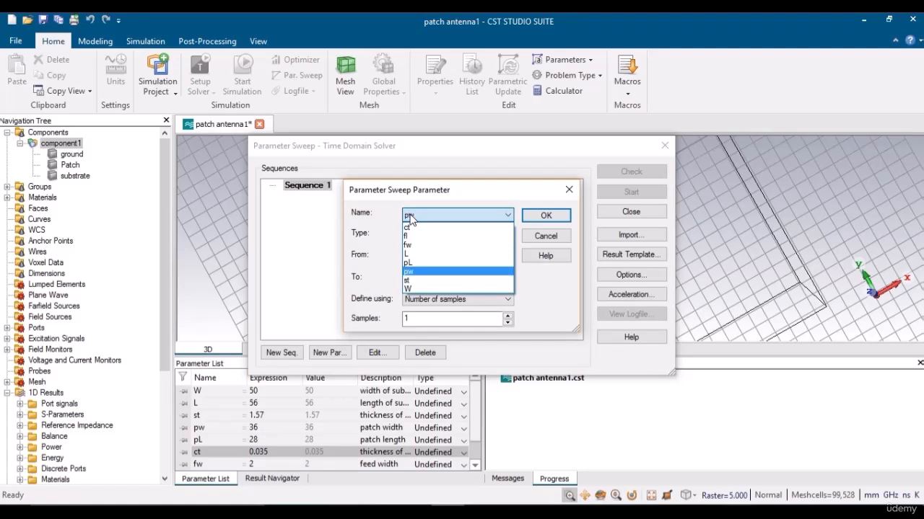
key(Return)
Sweep pw linearly from 35 to 37 with step width 0.5.
click(417, 236)
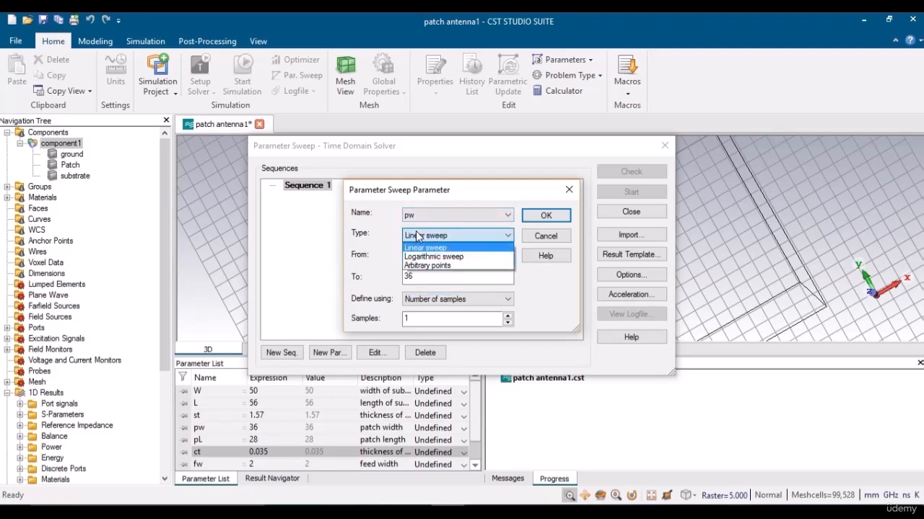
click(417, 236)
click(417, 254)
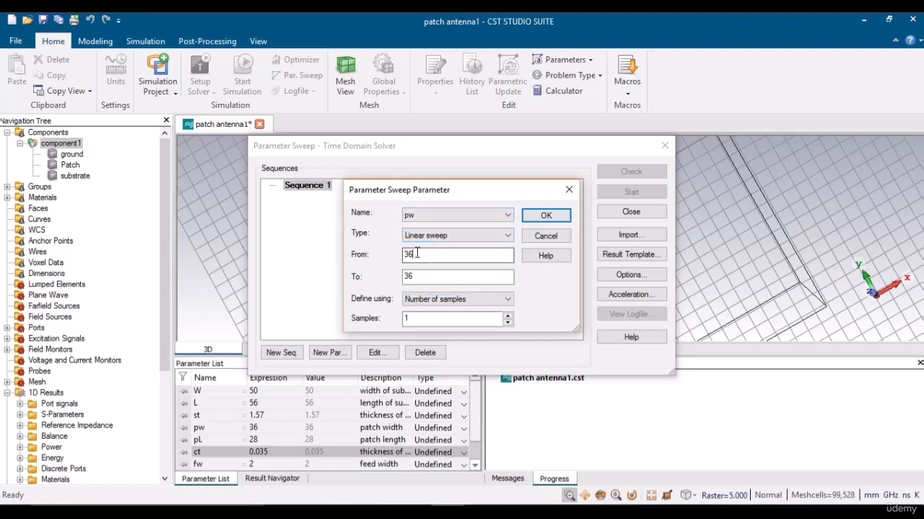
key(BackSpace)
text(5)
click(419, 277)
key(BackSpace)
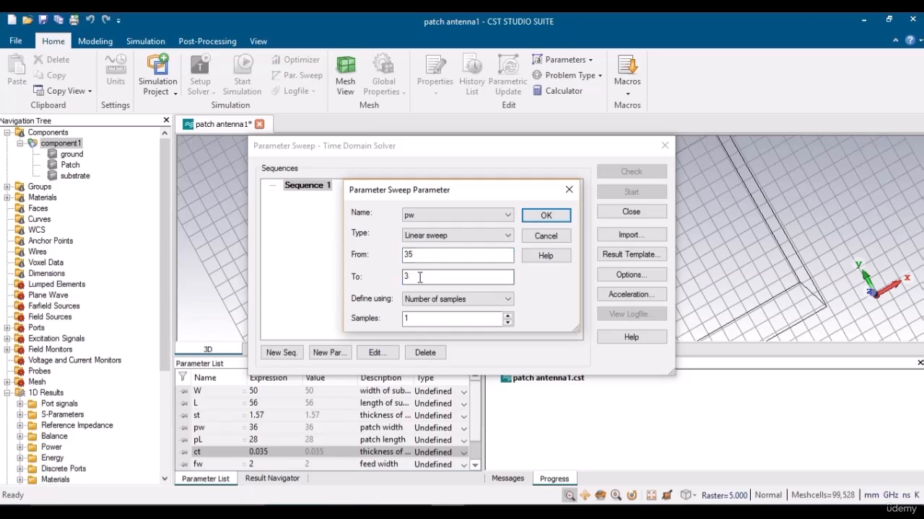
text(7)
click(425, 300)
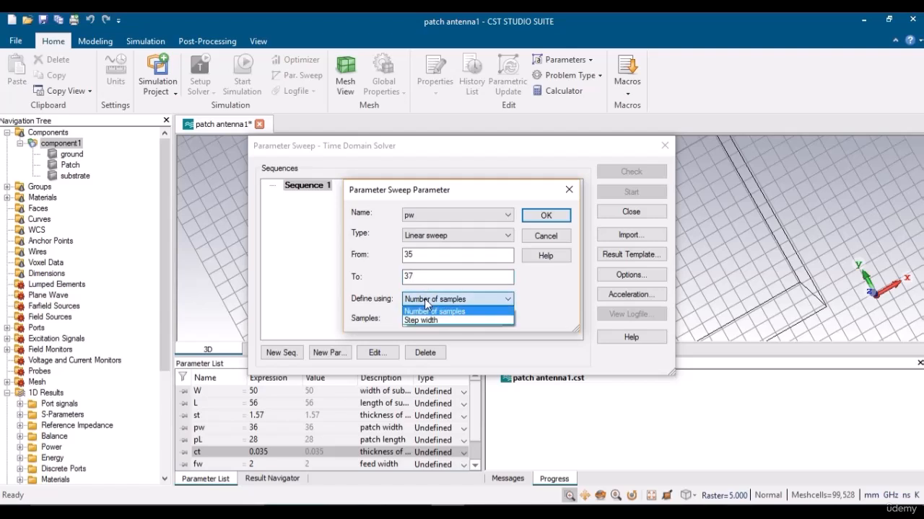
click(425, 321)
click(425, 321)
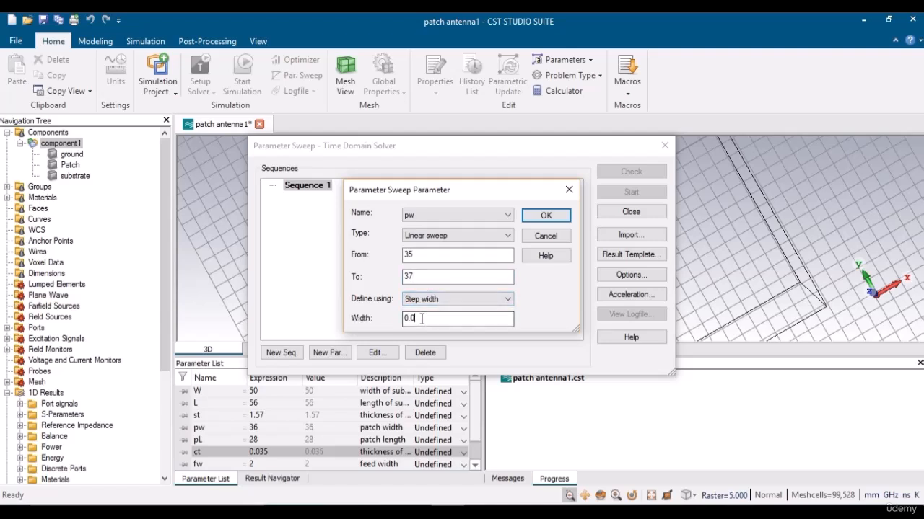
key(BackSpace)
text(5)
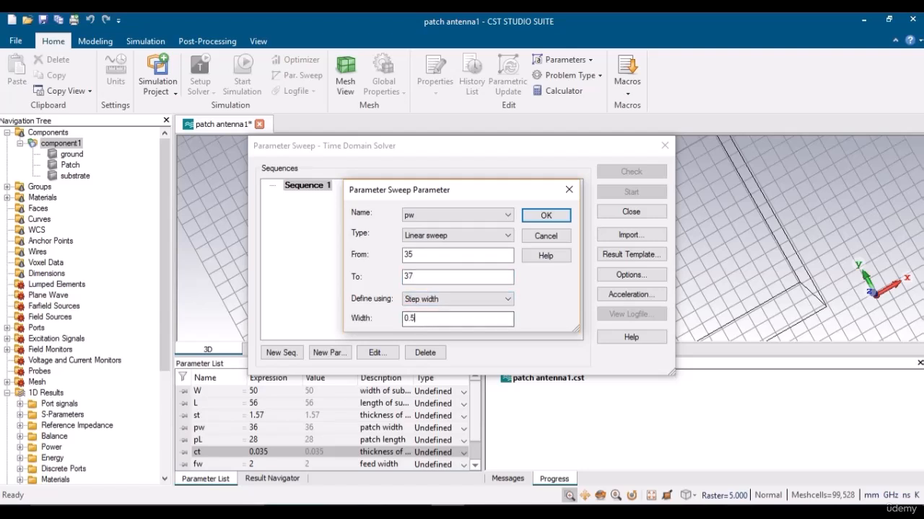
click(544, 215)
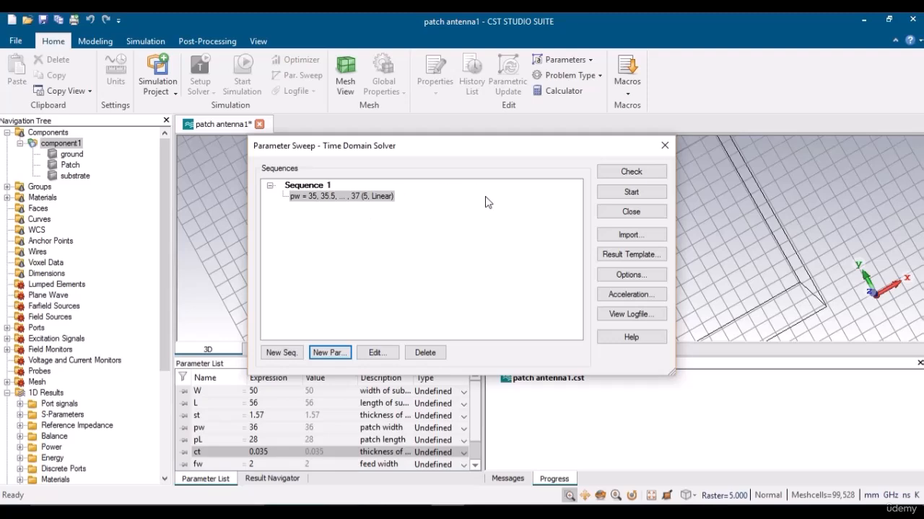
Start the pw sweep, deleting current results, and view the Messages log when done.
click(630, 192)
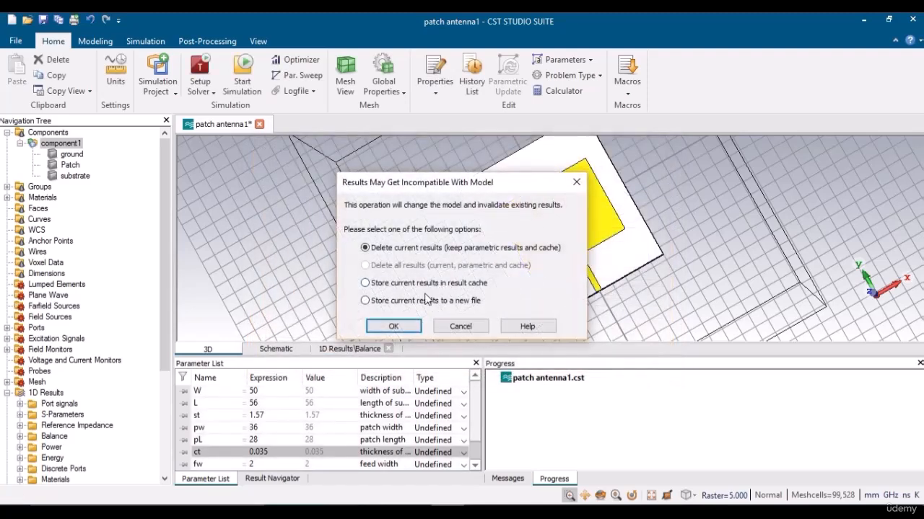
click(394, 329)
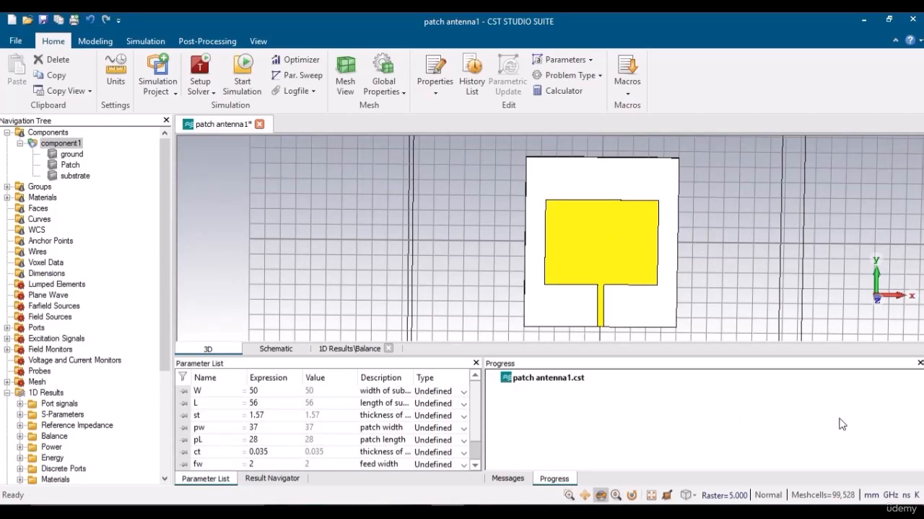
click(512, 480)
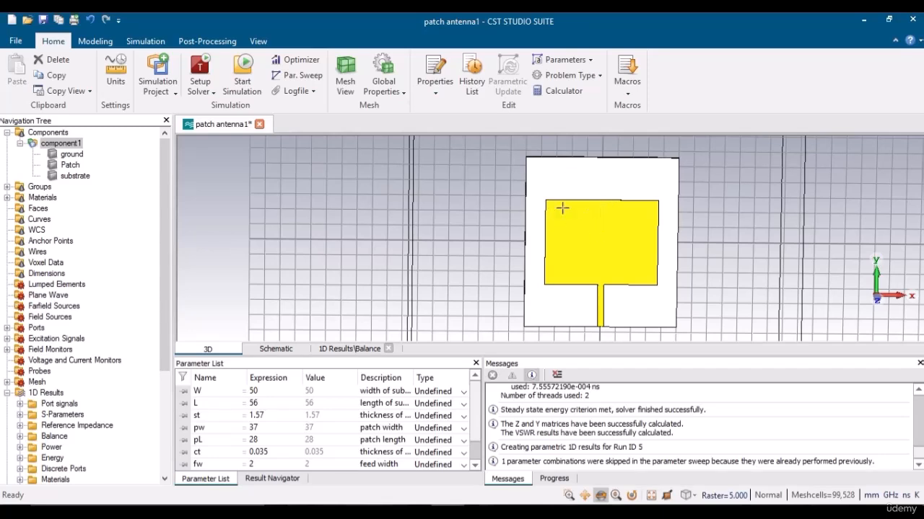
Open 1D Results > S-Parameters > S1,1 to overlay the five pw curves.
click(21, 415)
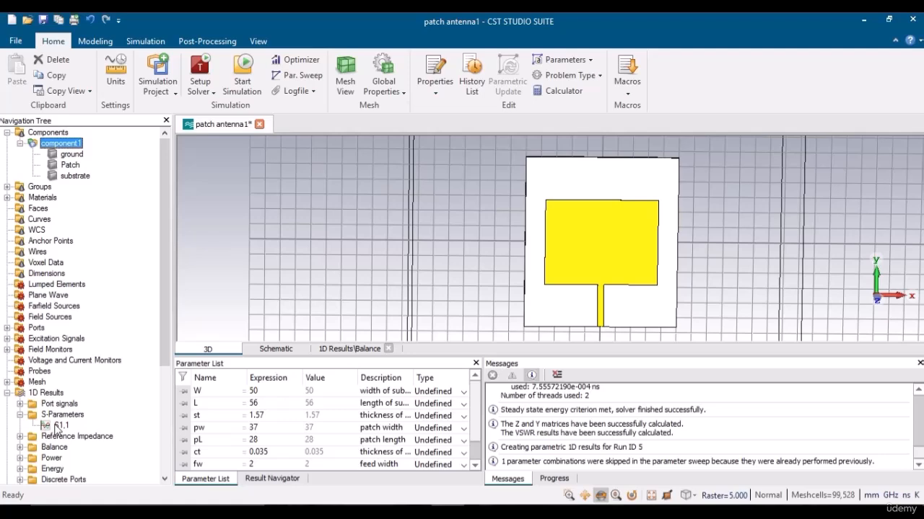
click(59, 426)
click(54, 306)
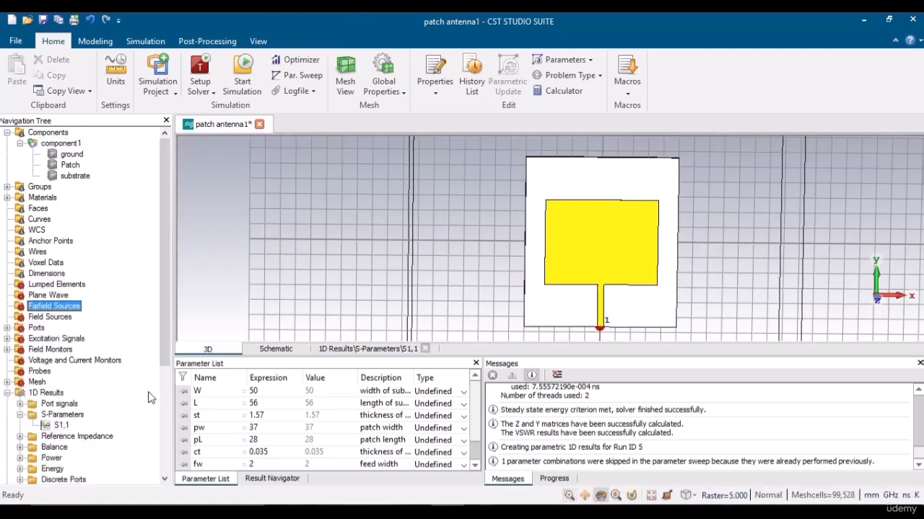
click(58, 426)
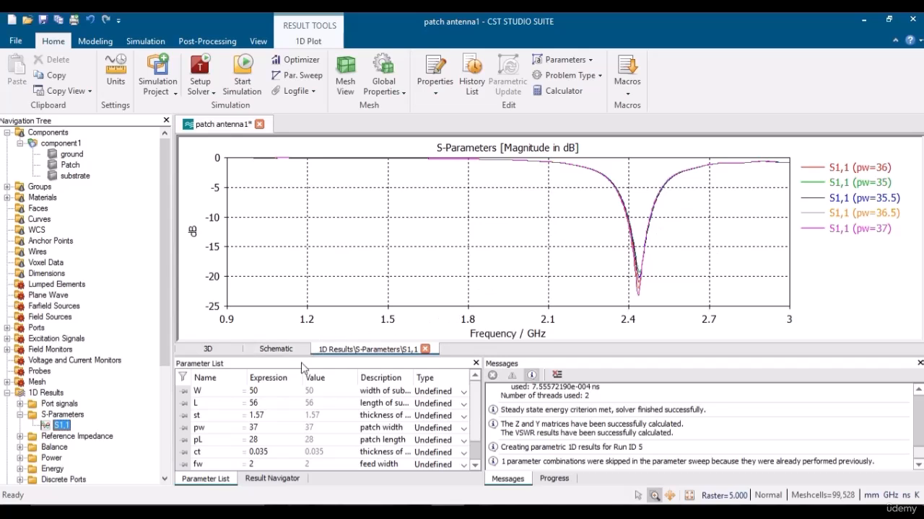
In the Result Navigator, view each pw run's S1,1 curve (35–37), ending on pw=36.
click(273, 479)
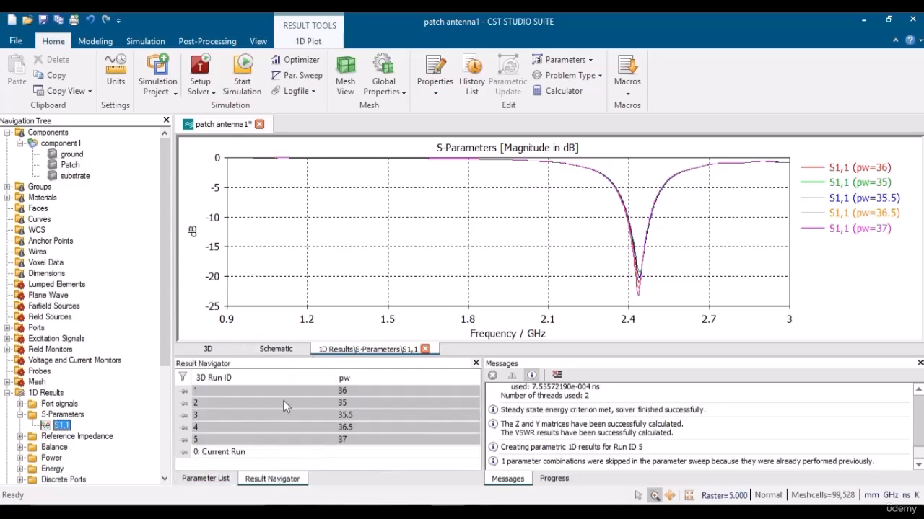
click(301, 390)
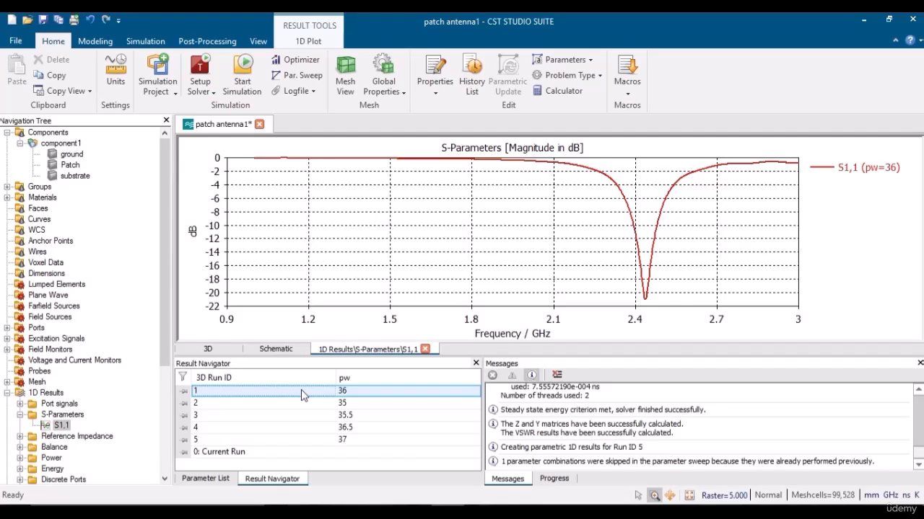
key(Down)
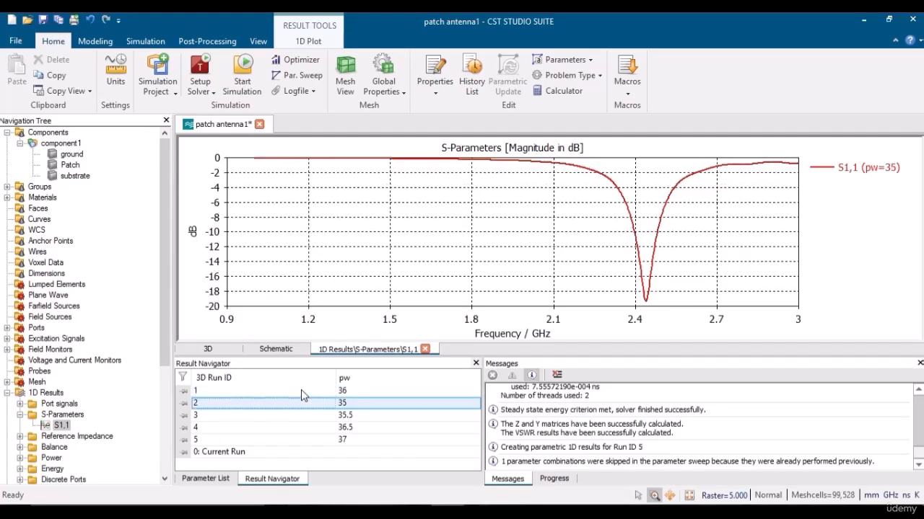
key(Down)
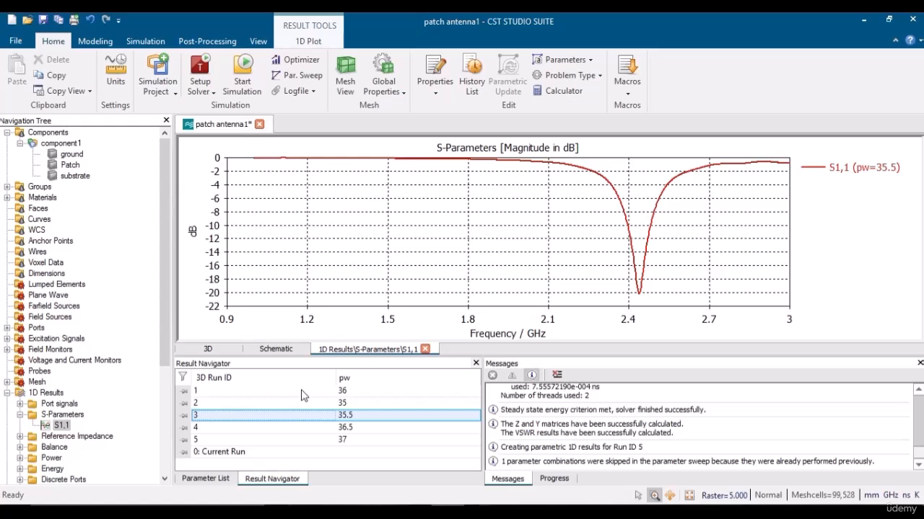
key(Down)
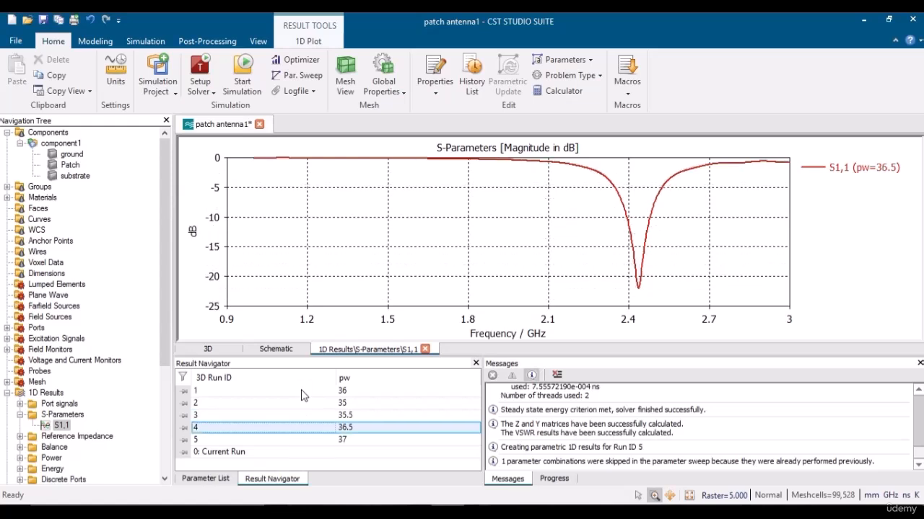
key(Down)
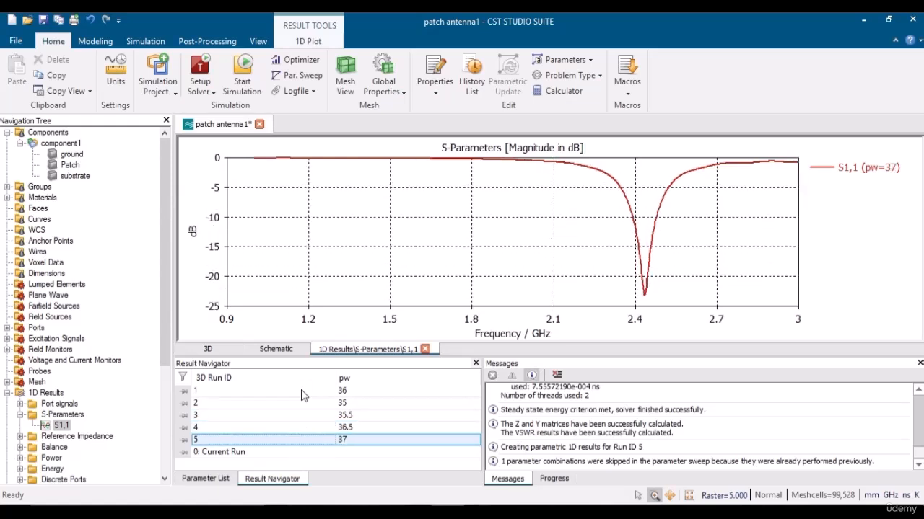
key(Up)
key(Up)
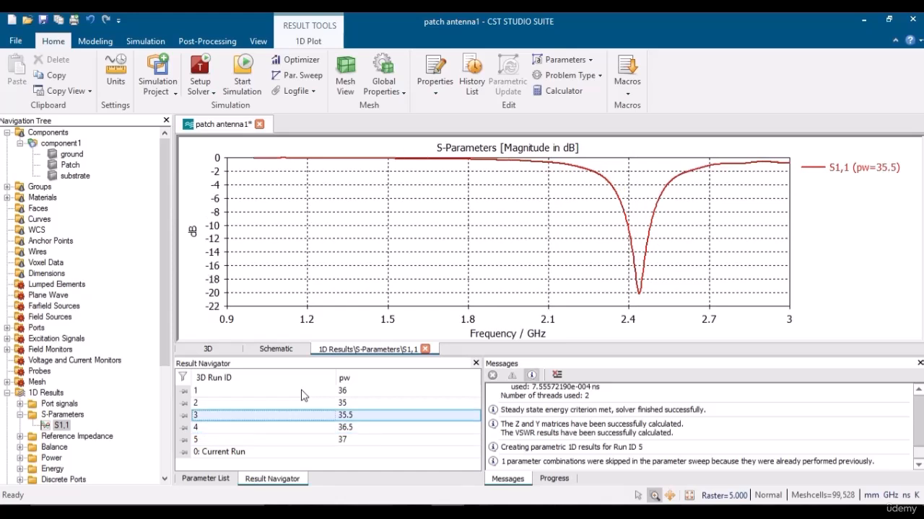
key(Up)
key(Up)
key(Down)
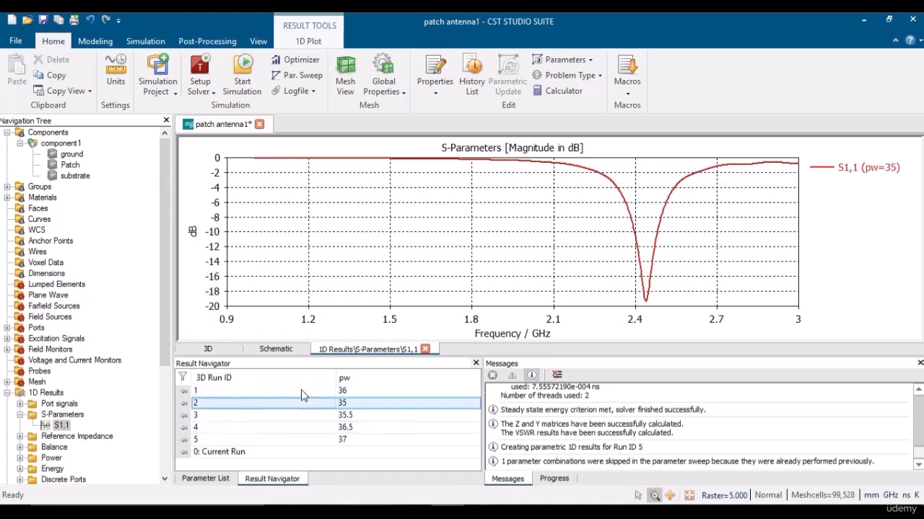
key(Down)
key(Down)
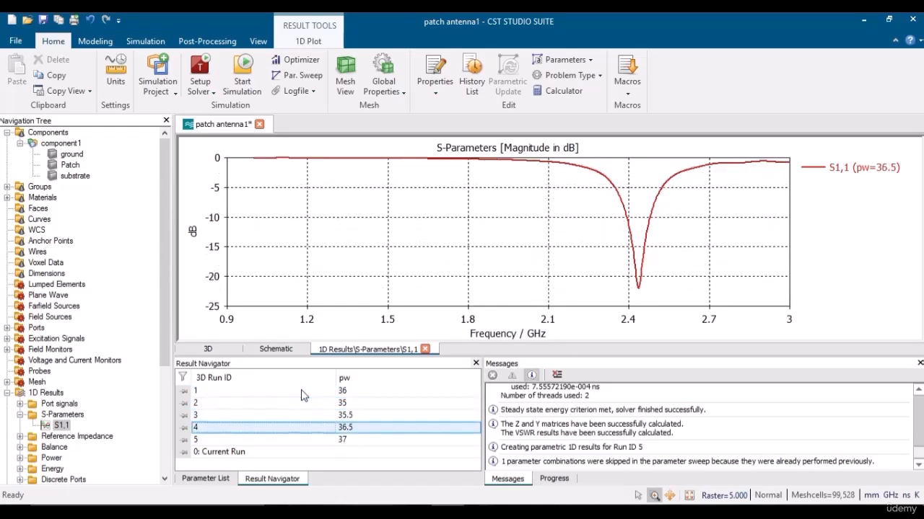
key(Down)
key(Up)
key(Up)
key(Up)
key(Up)
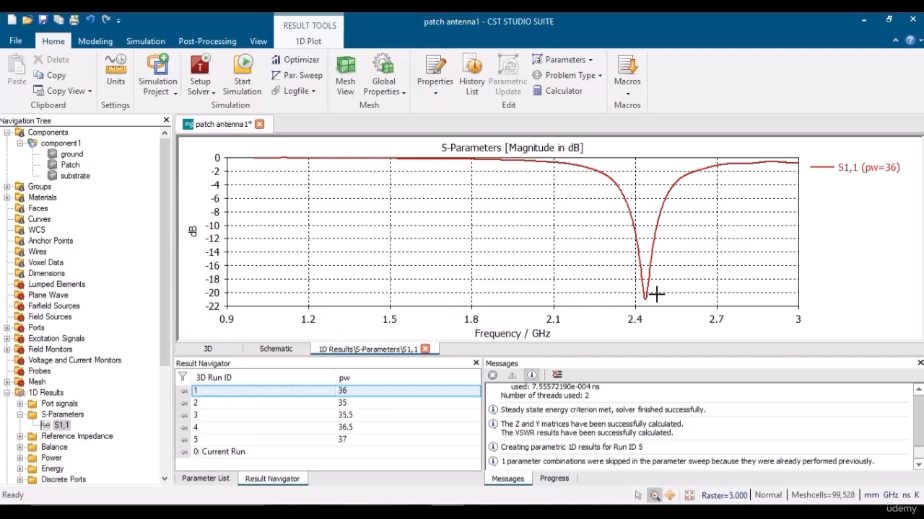
key(Down)
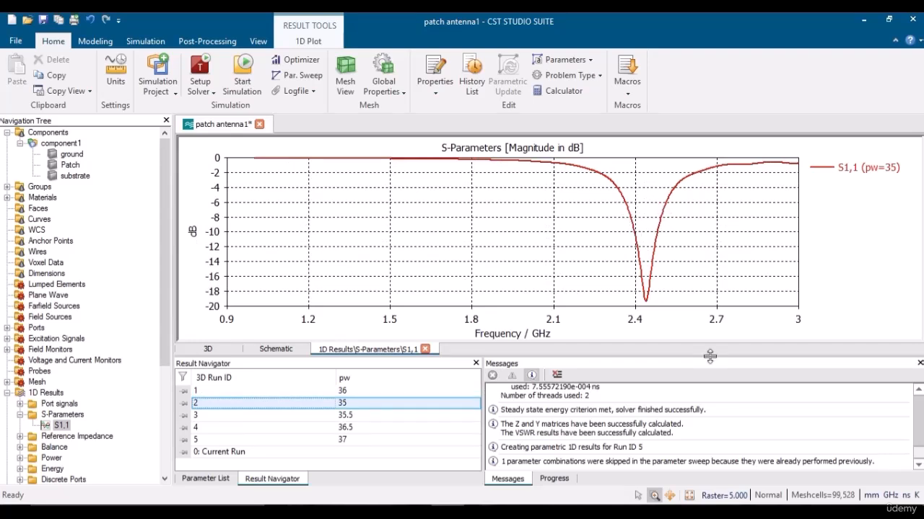
key(Down)
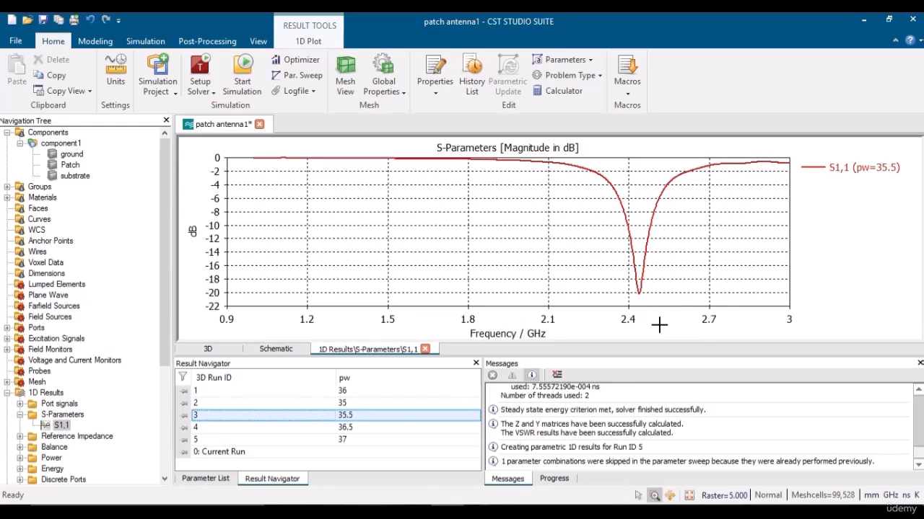
key(Down)
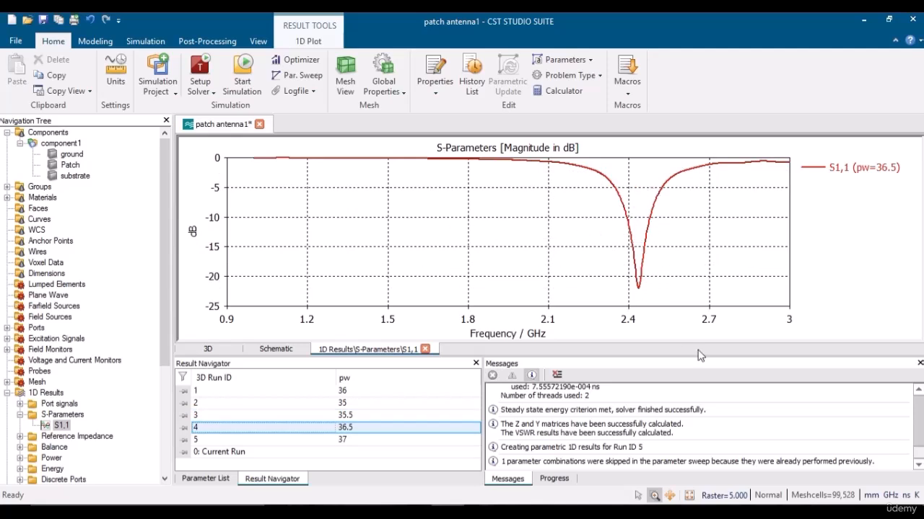
key(Down)
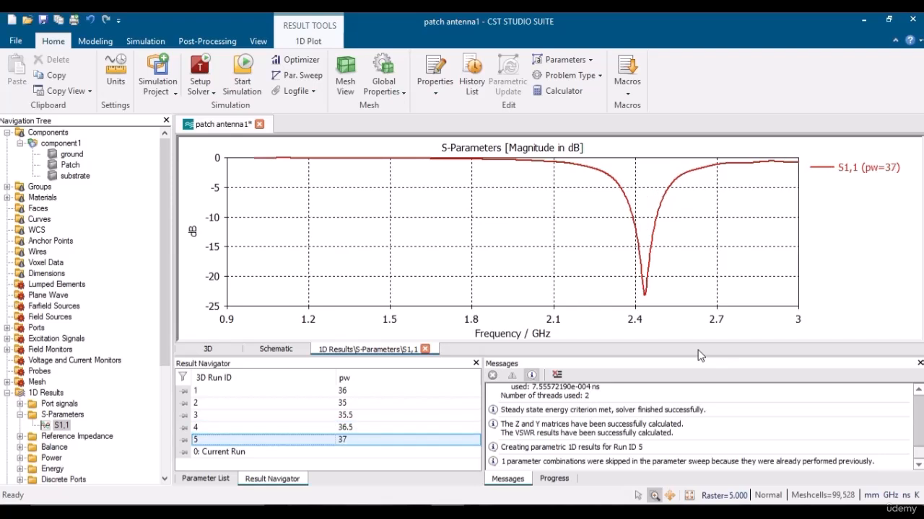
key(Up)
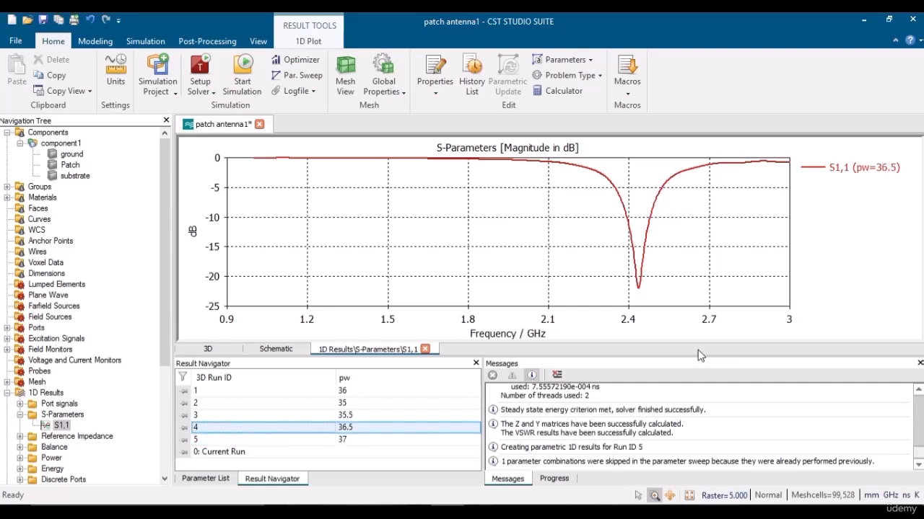
key(Up)
key(Up)
key(Up)
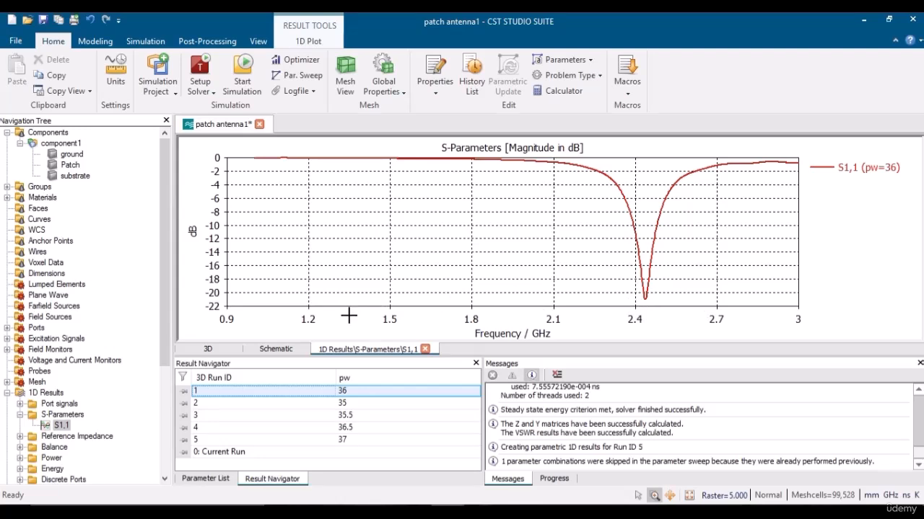
Return to the 3D view and delete the pw 35–37 sweep from the Parameter Sweep.
click(216, 350)
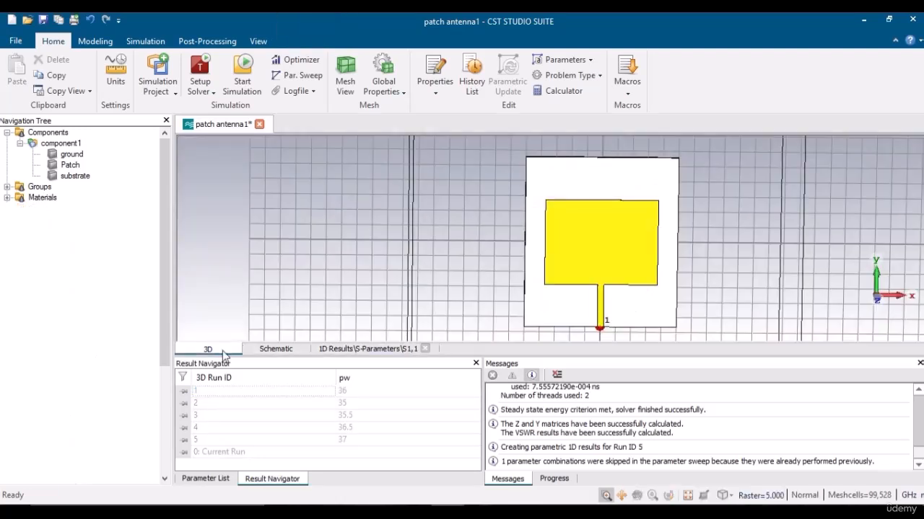
click(205, 480)
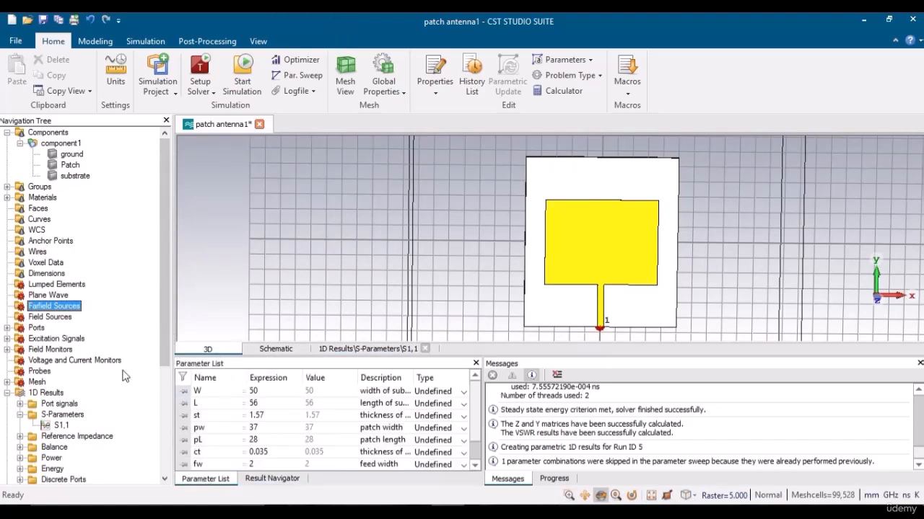
click(299, 75)
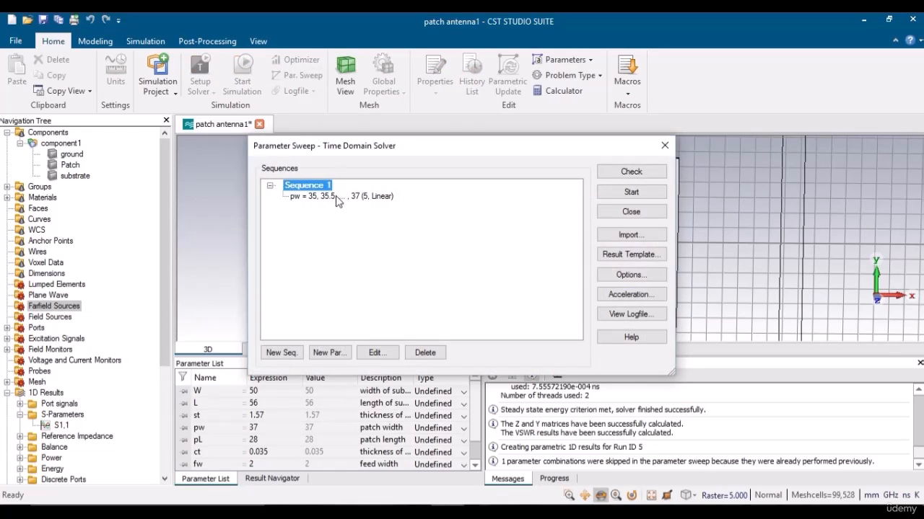
click(336, 198)
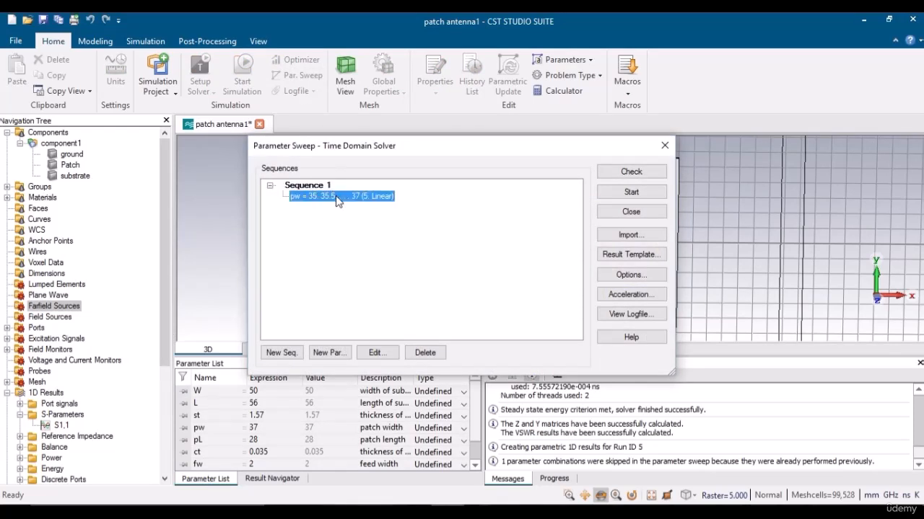
click(425, 353)
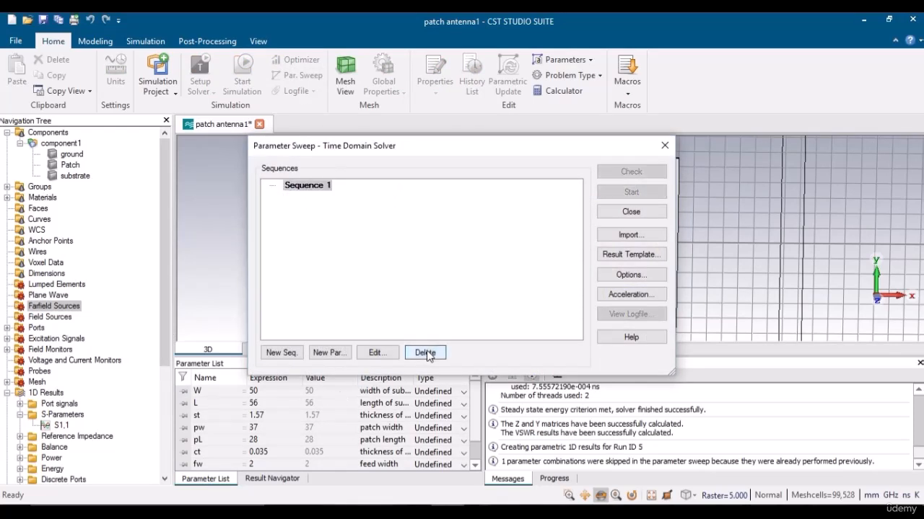
Add Sequence 2, delete Sequence 1, and begin a new sweep parameter.
click(282, 353)
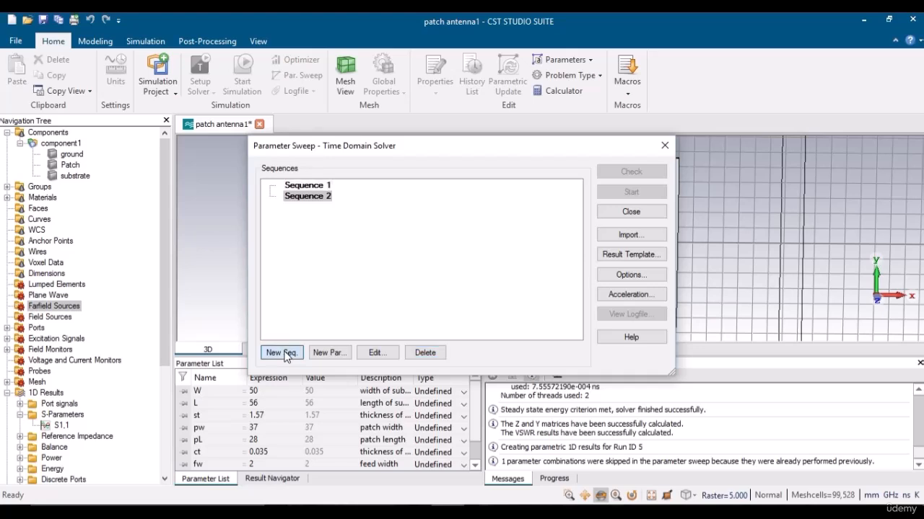
click(309, 186)
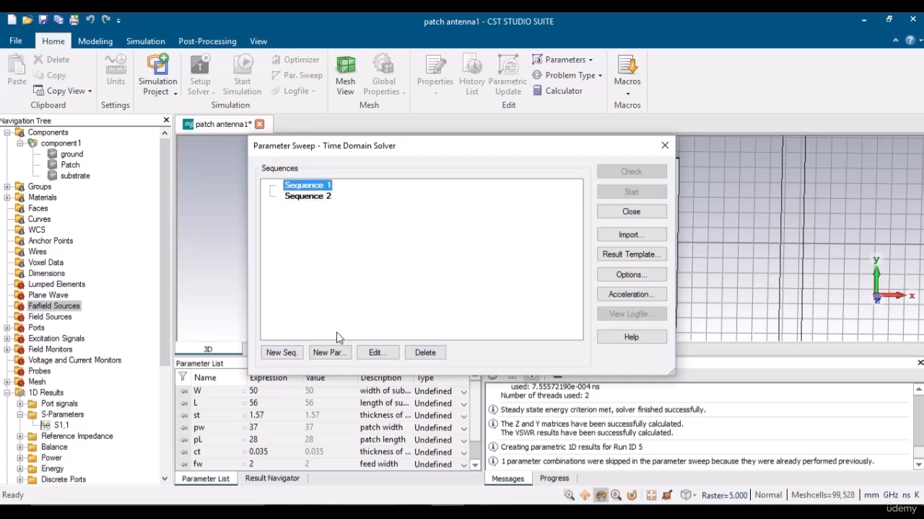
click(425, 352)
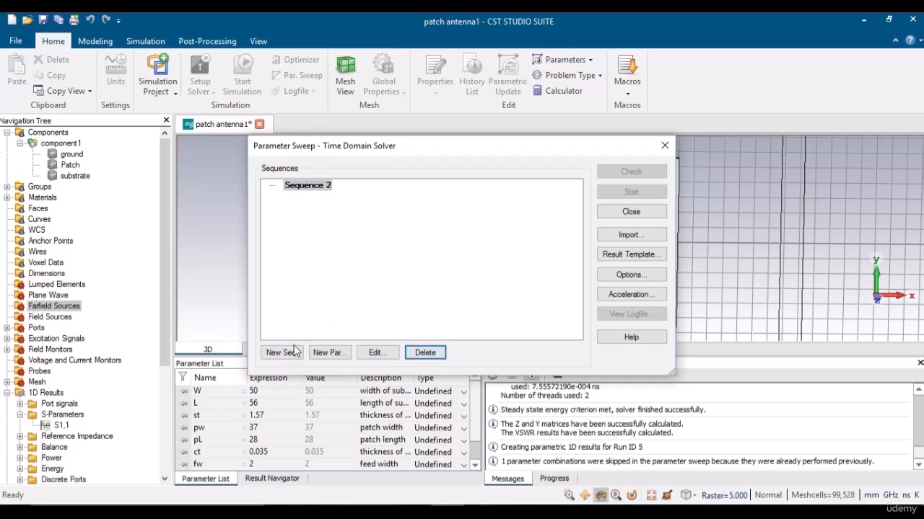
click(329, 353)
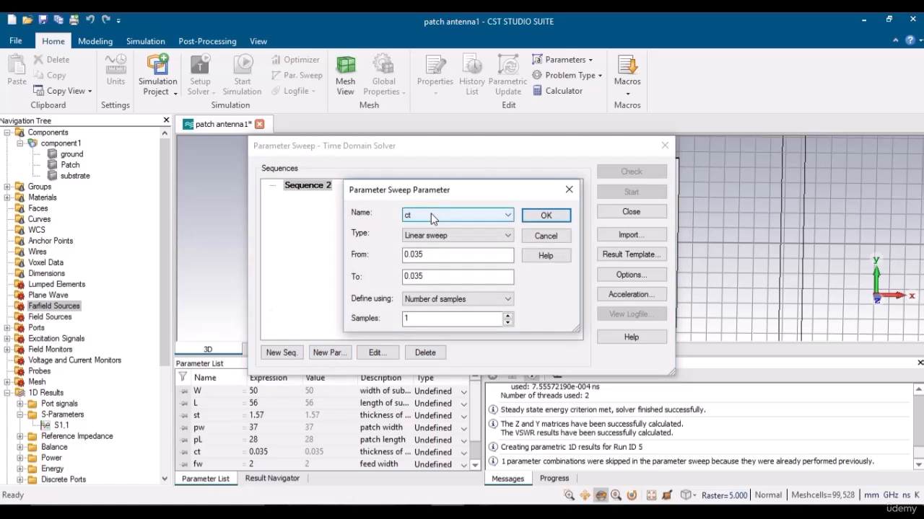
Choose fw and sweep it from 1.5 to 2.5 with step width 0.5.
click(430, 214)
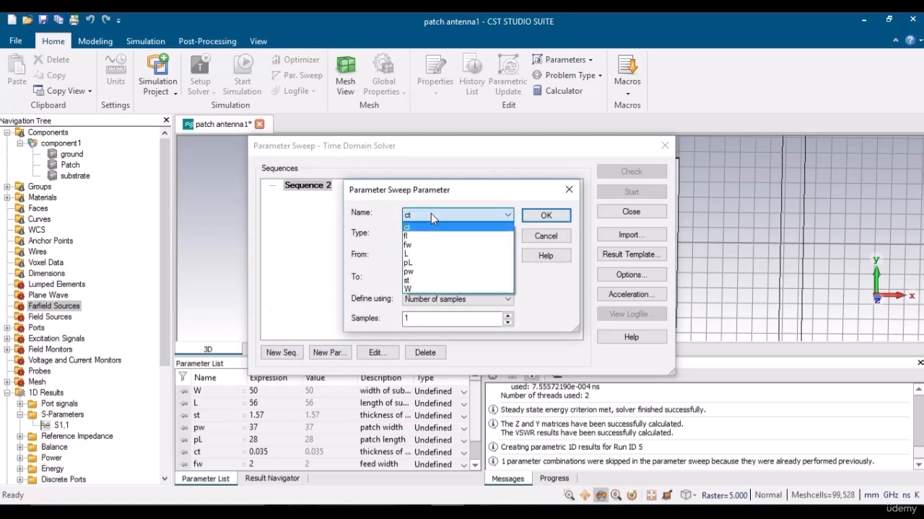
key(Down)
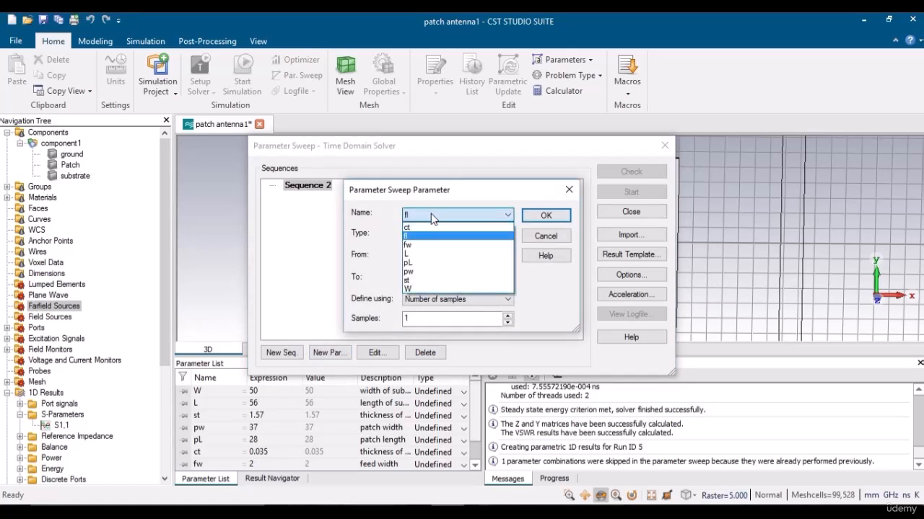
key(Down)
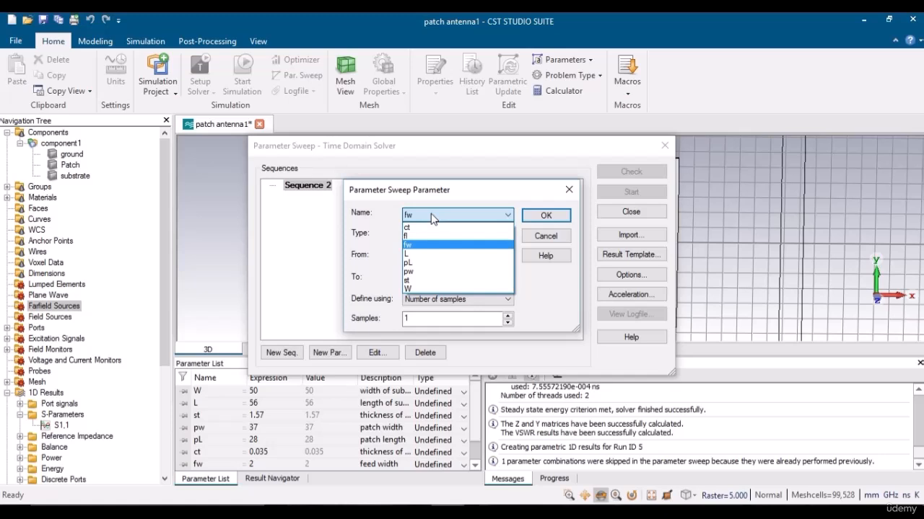
click(543, 217)
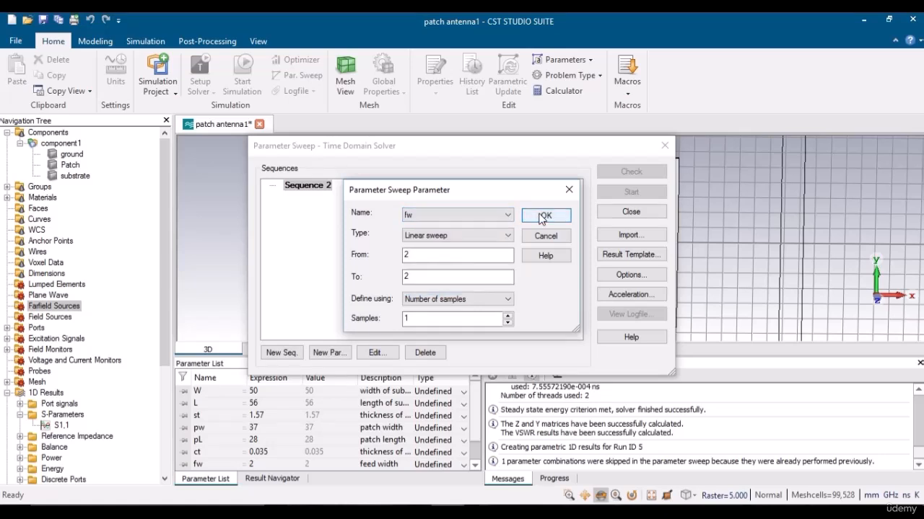
click(422, 253)
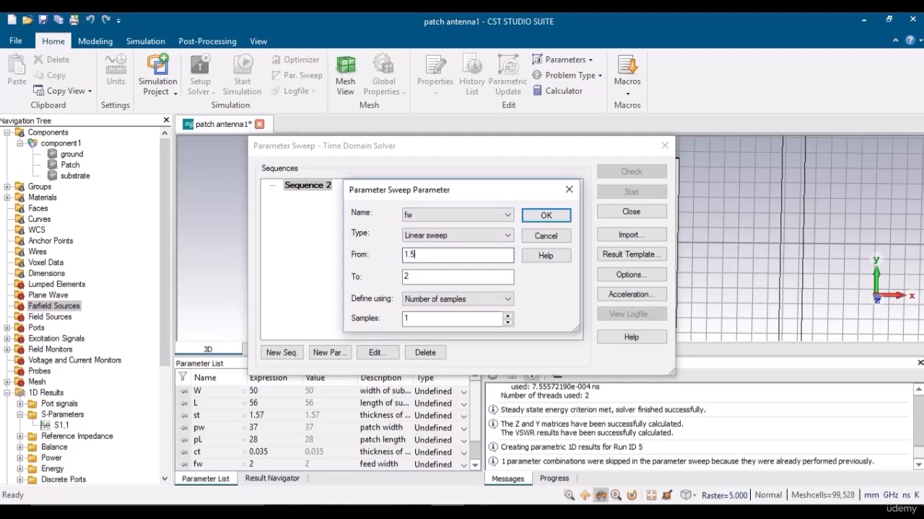
click(421, 276)
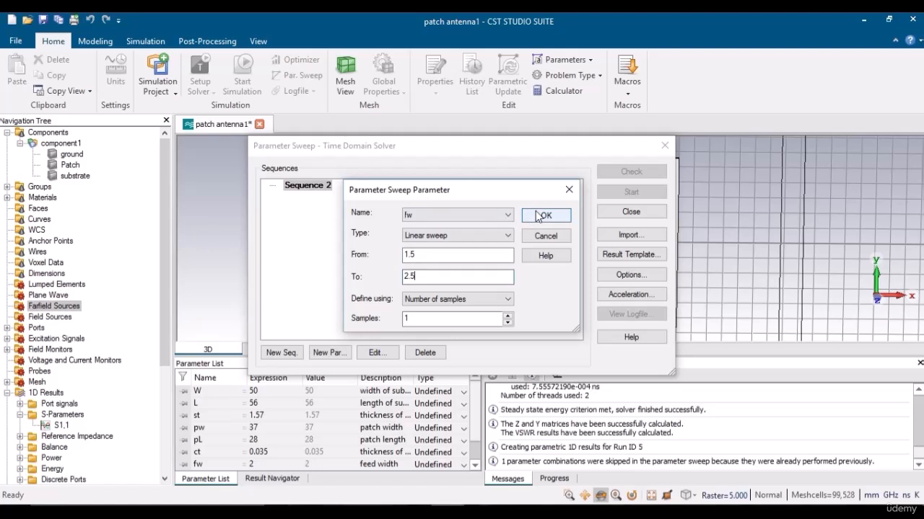
click(448, 298)
click(418, 320)
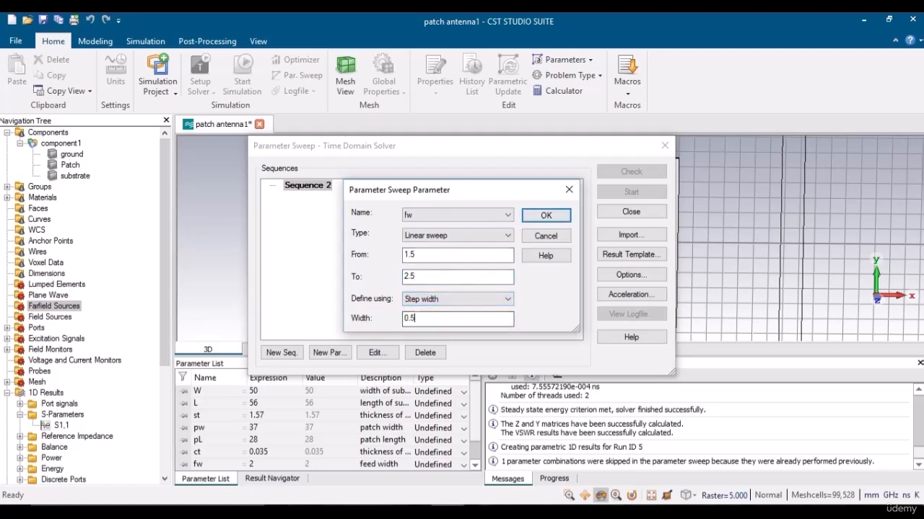
click(542, 216)
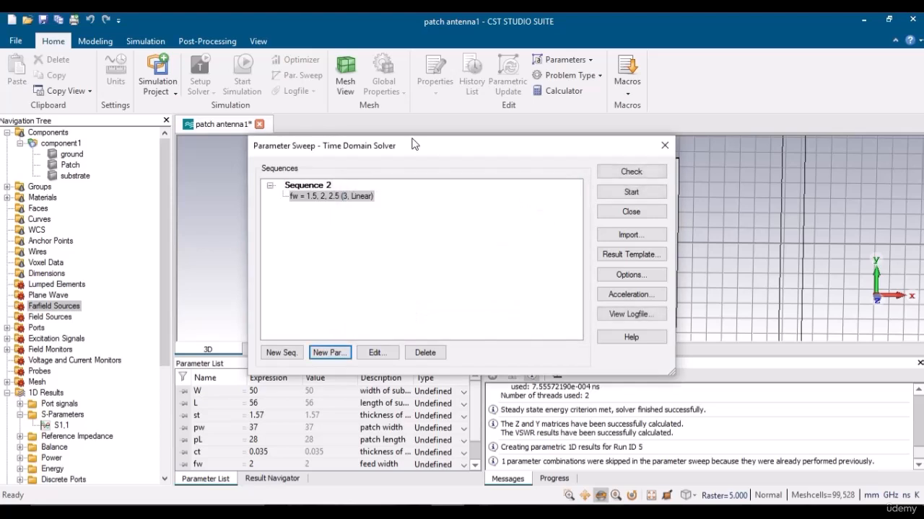
drag(439, 150, 247, 274)
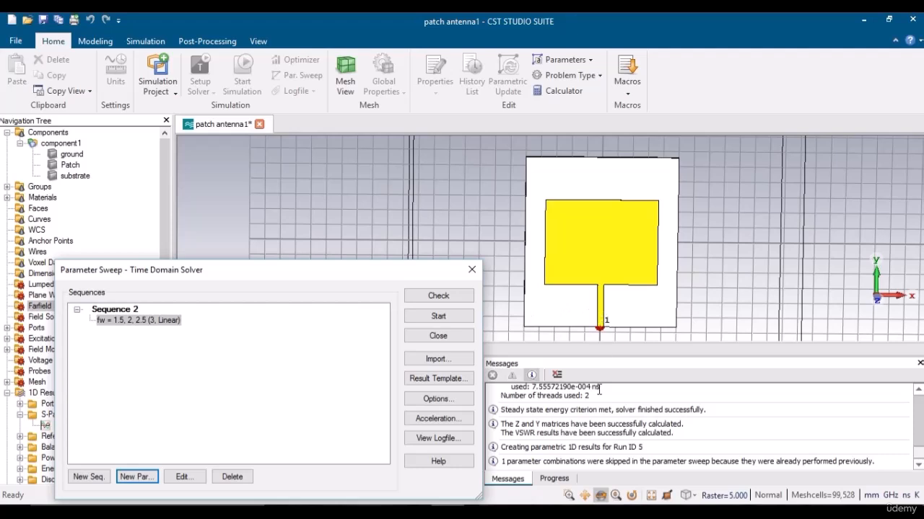
Zoom into the feed line below the patch and move the sweep dialog up.
click(569, 495)
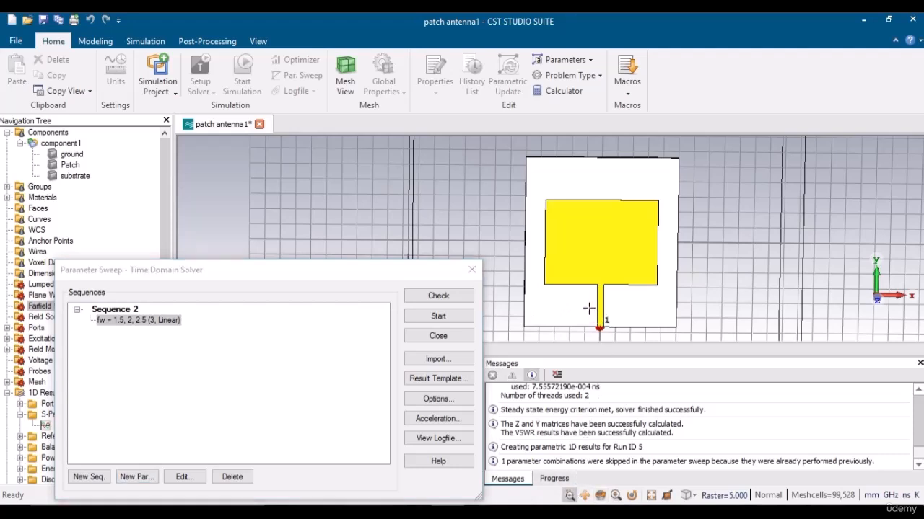
drag(588, 303, 619, 336)
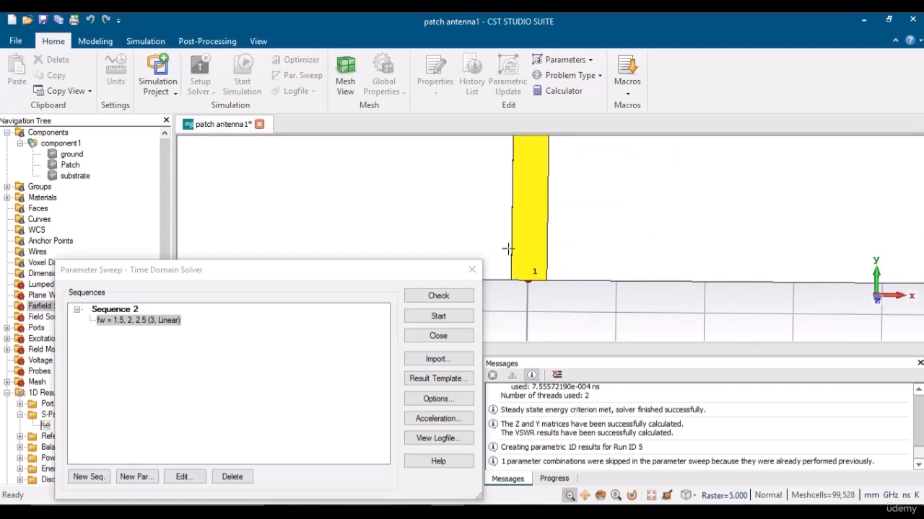
drag(347, 271, 363, 110)
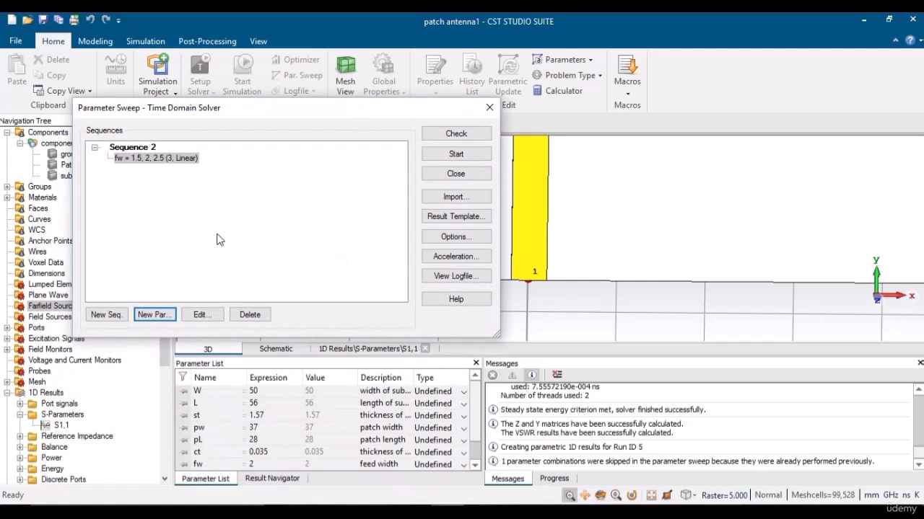
Change the fw sweep's To value to 3, then start the Sequence 2 sweep.
double_click(171, 157)
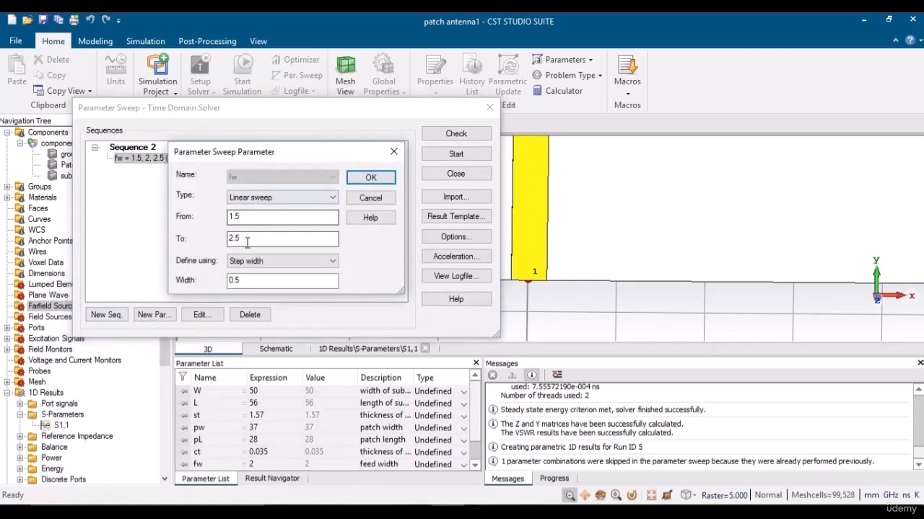
double_click(246, 242)
text(3)
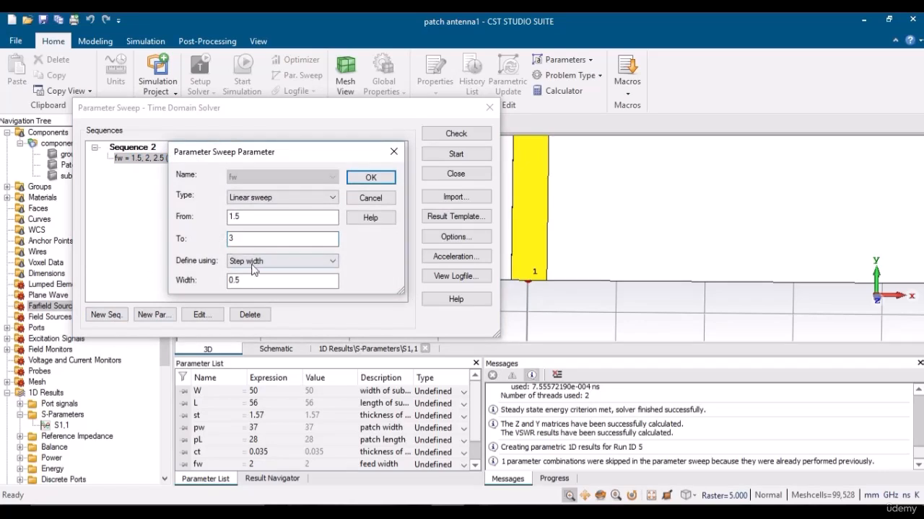
click(366, 178)
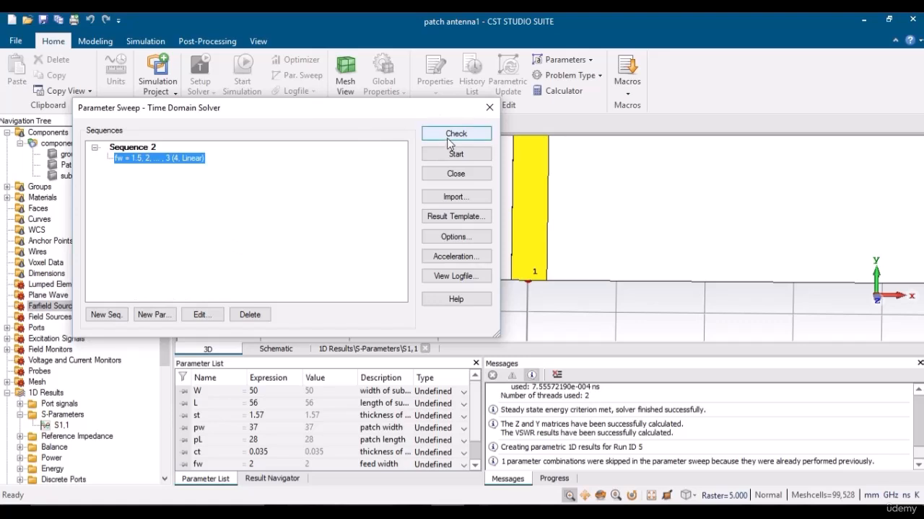
click(453, 155)
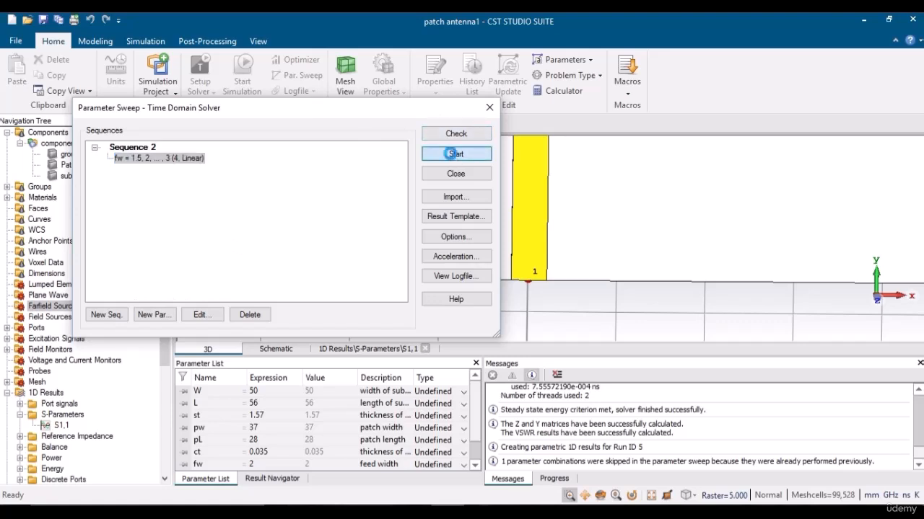
Accept the warning, let the fw sweep finish, then open the eight-run S1,1 plot.
click(394, 325)
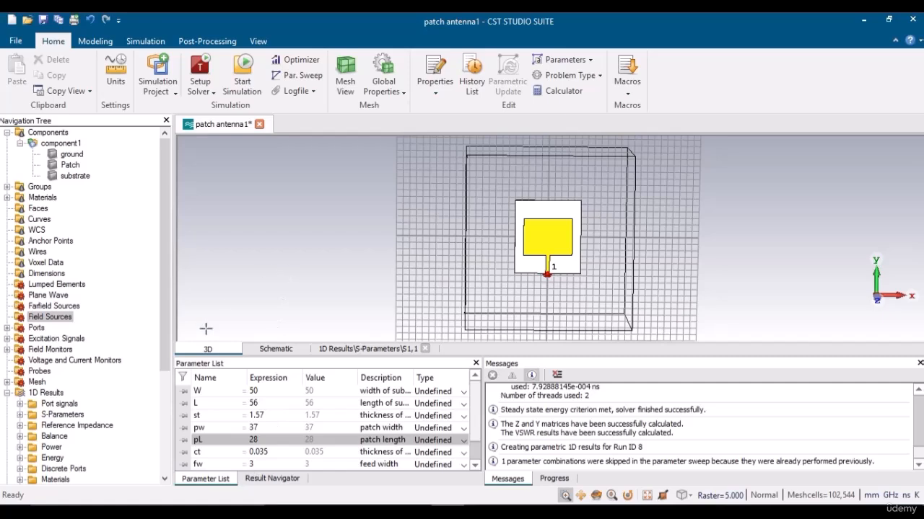
click(20, 416)
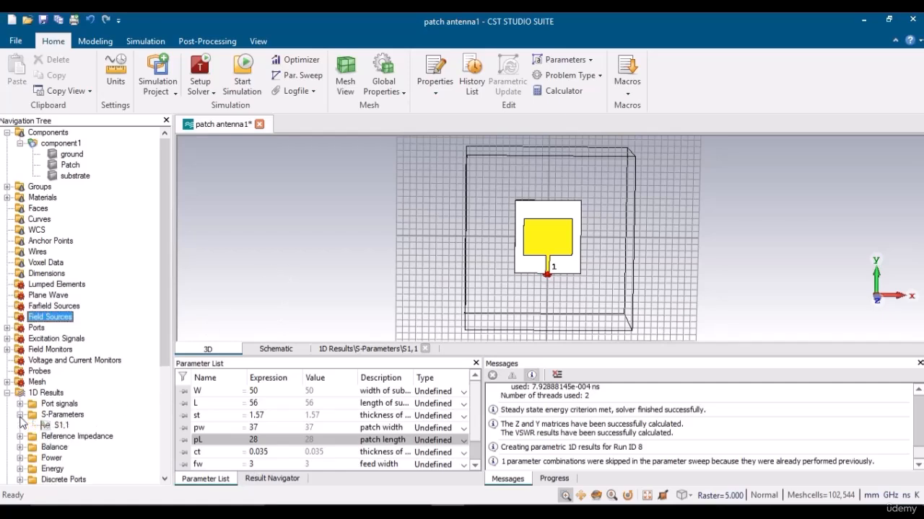
click(54, 425)
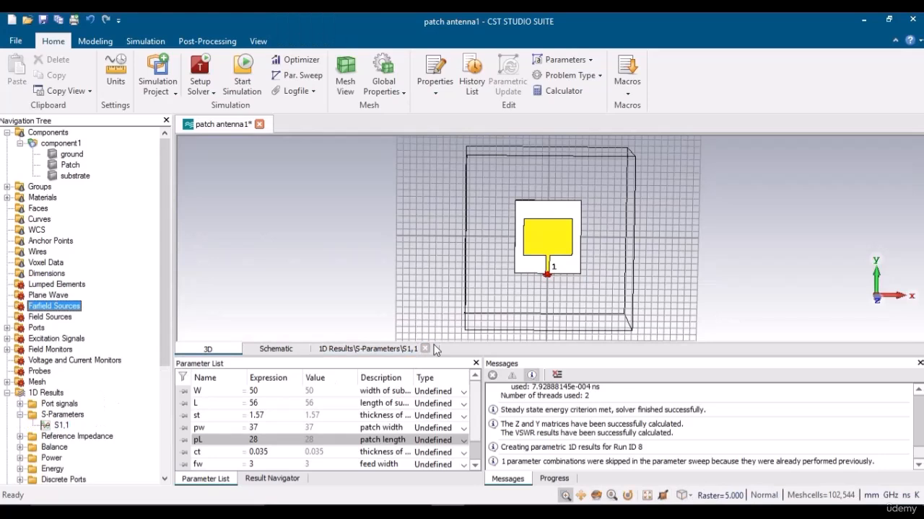
click(396, 350)
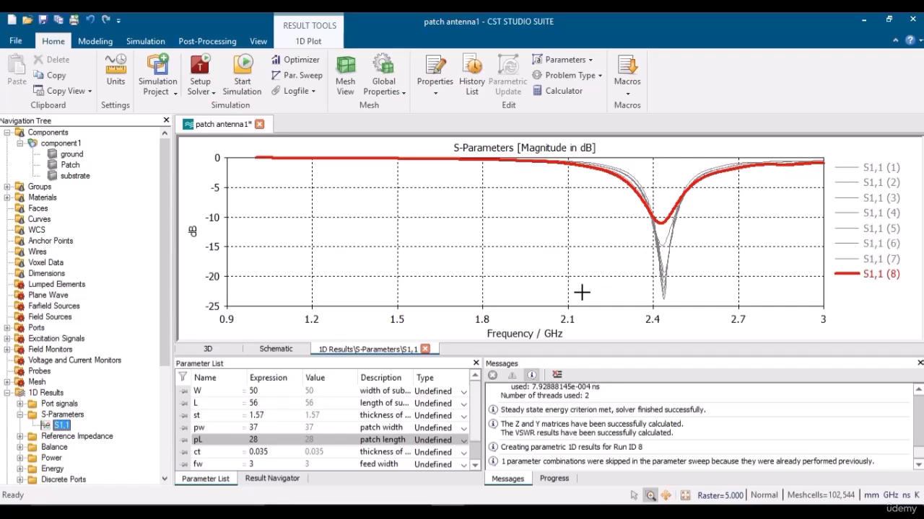
List the sweep runs and plot only run 1's S1,1 curve (fw 2, pw 36).
click(271, 480)
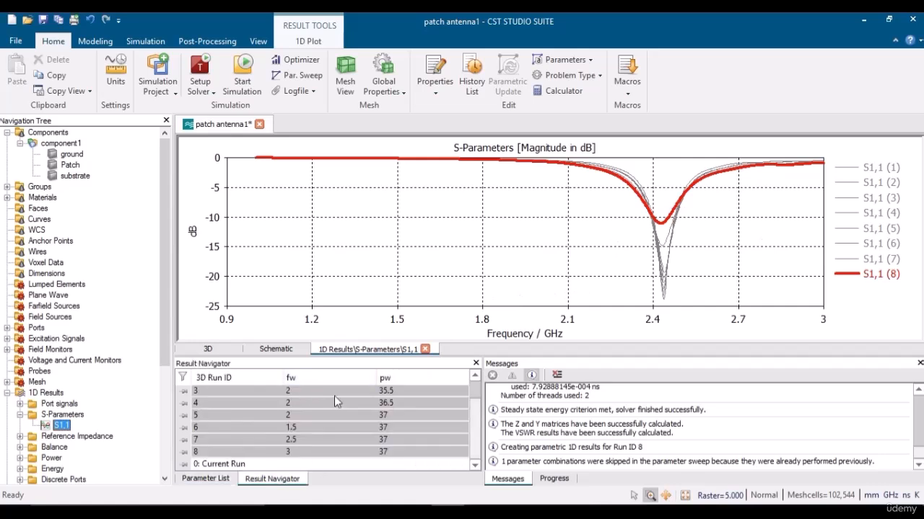
drag(475, 418, 475, 388)
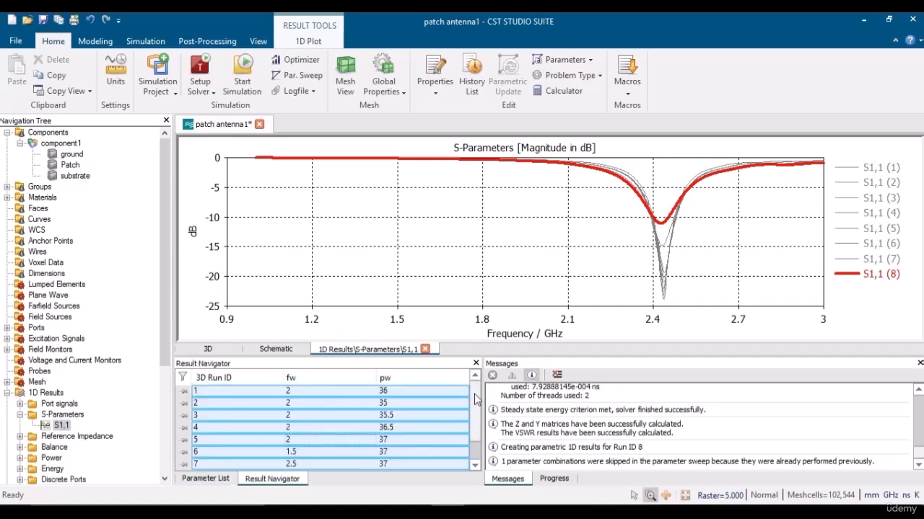
click(302, 393)
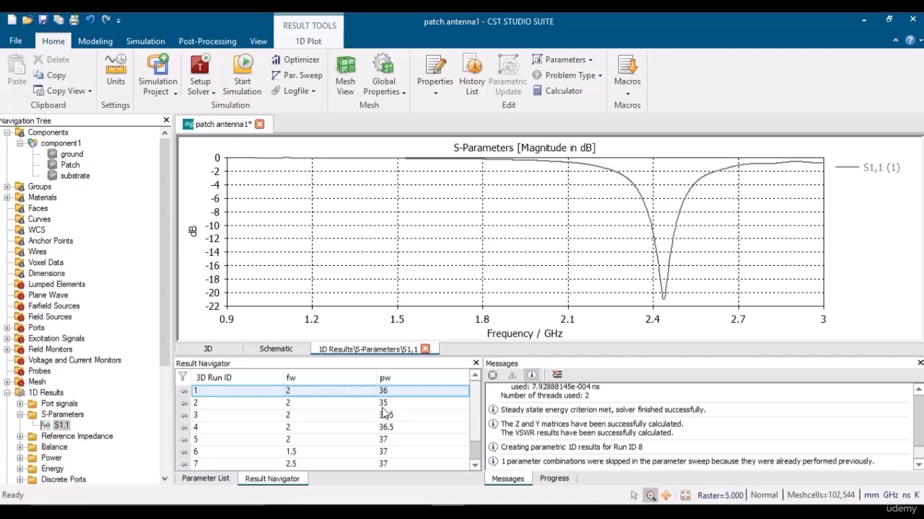
Step through the S1,1 curves of runs 5, 6, 7 and 8 one by one.
key(Down)
key(Down)
key(Down)
key(Down)
key(Down)
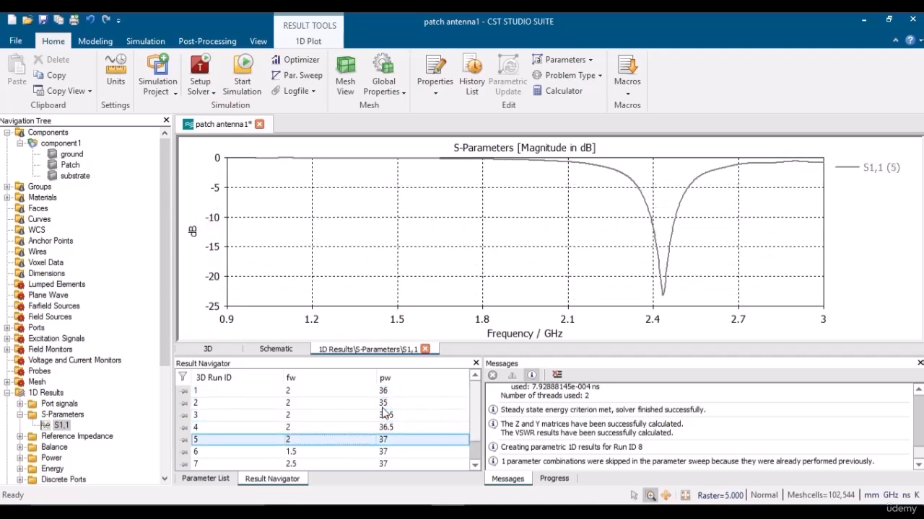
click(474, 466)
click(474, 466)
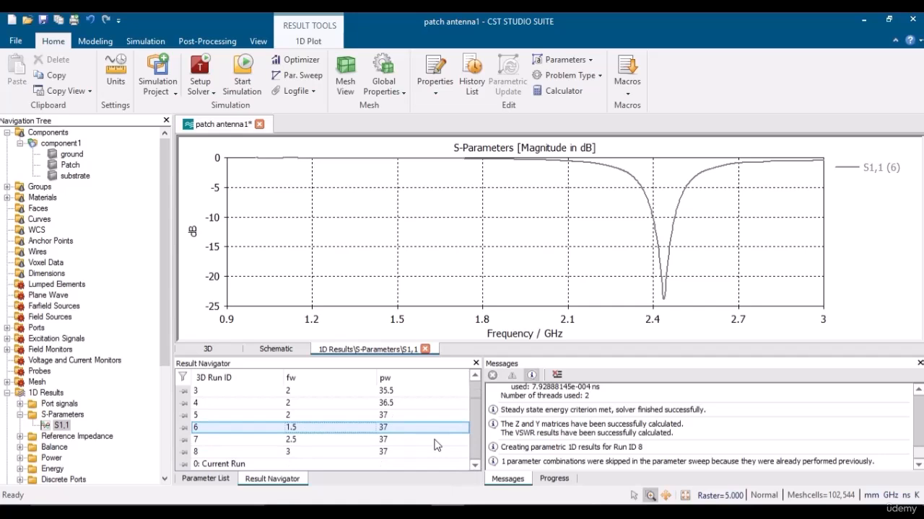
click(295, 417)
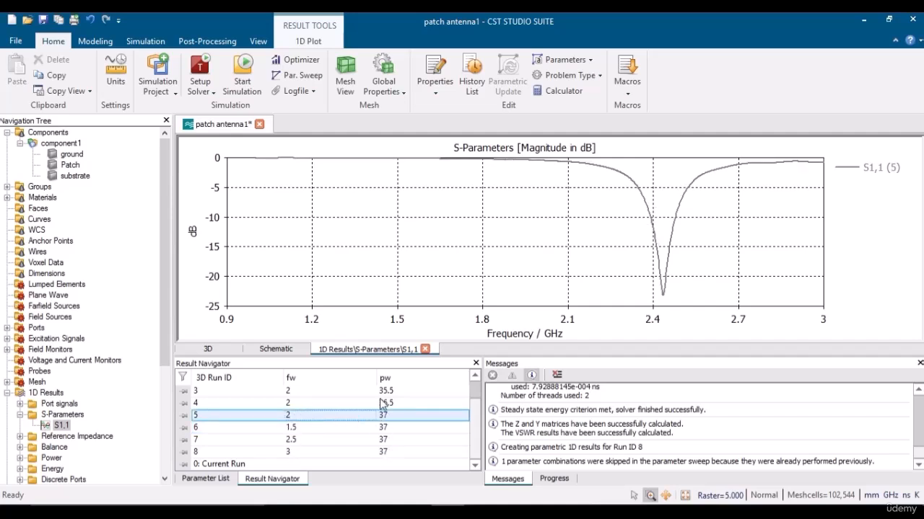
click(335, 428)
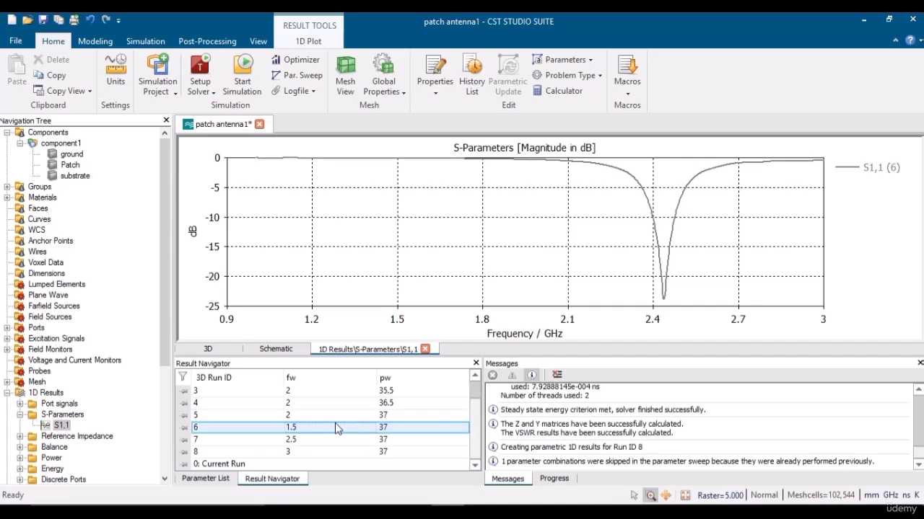
key(Down)
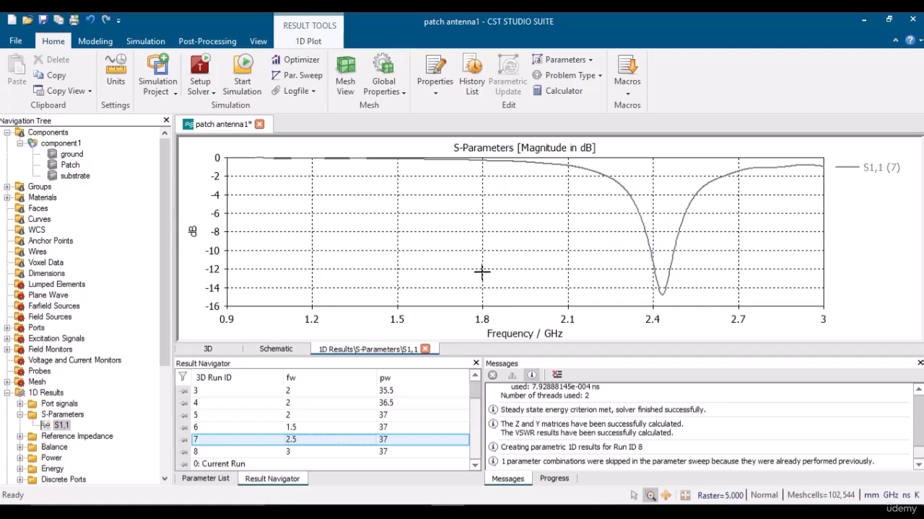
click(399, 454)
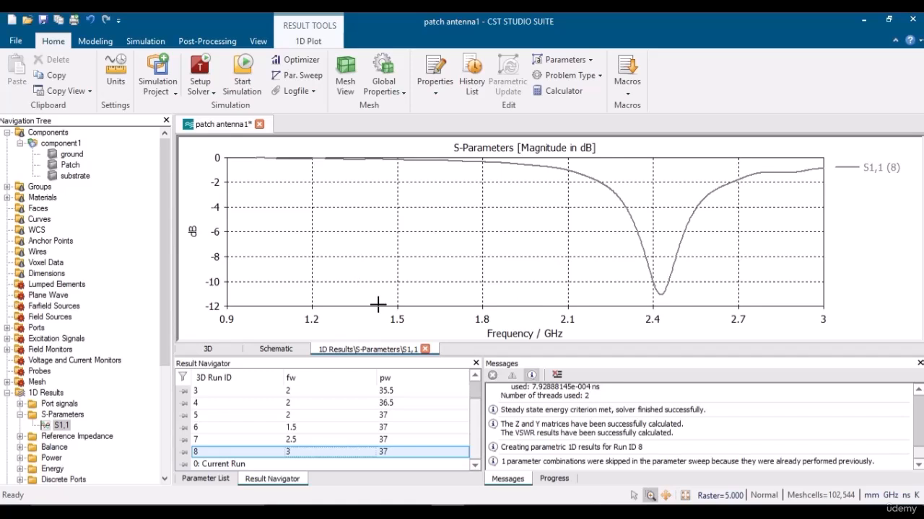
Step back through runs 7, 5 and 3, ending on run 6 (fw 1.5, pw 37, about -24 dB).
key(Up)
key(Up)
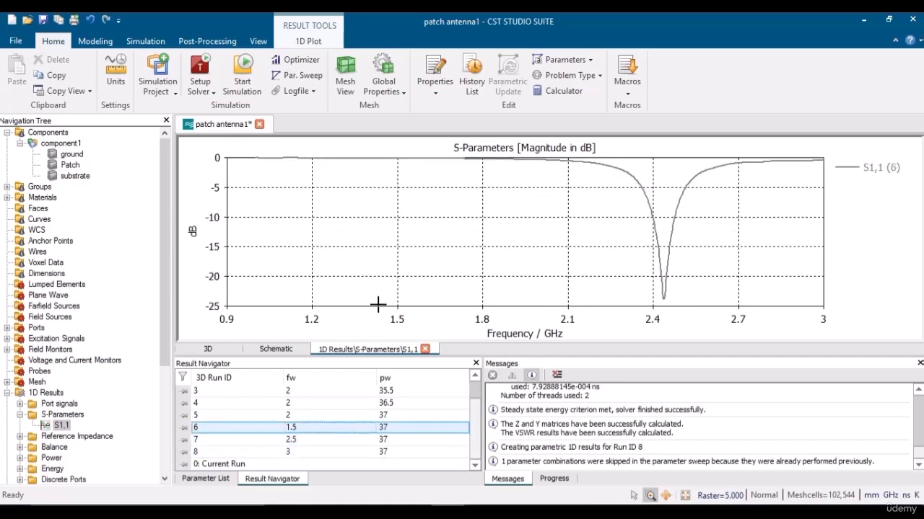
key(Up)
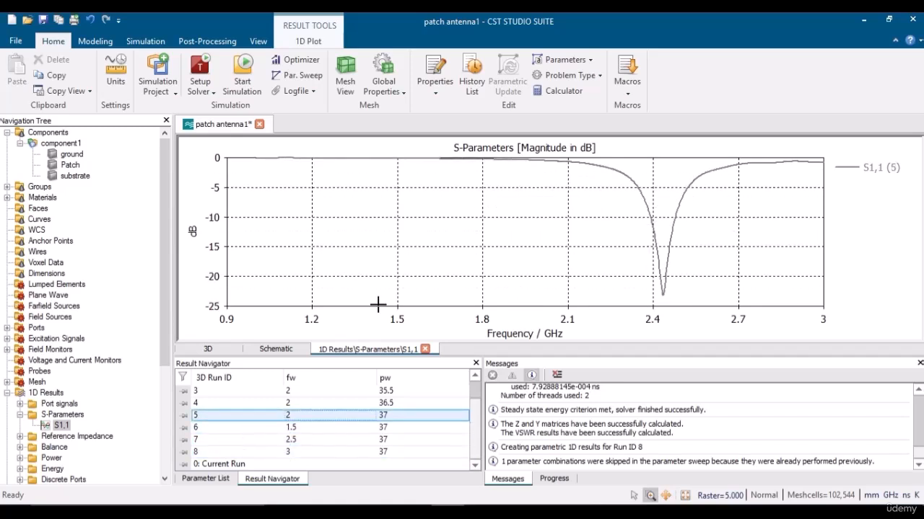
key(Up)
key(Up)
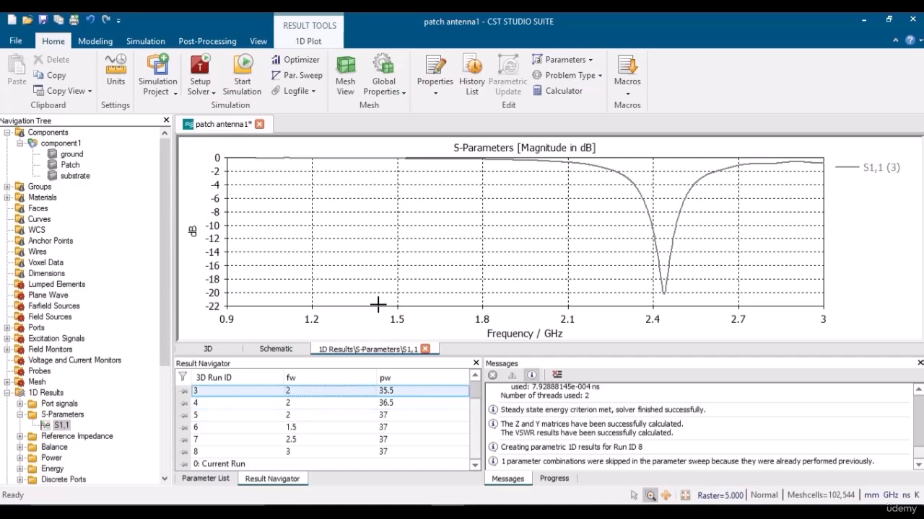
key(Up)
key(Down)
key(Down)
key(Down)
key(Down)
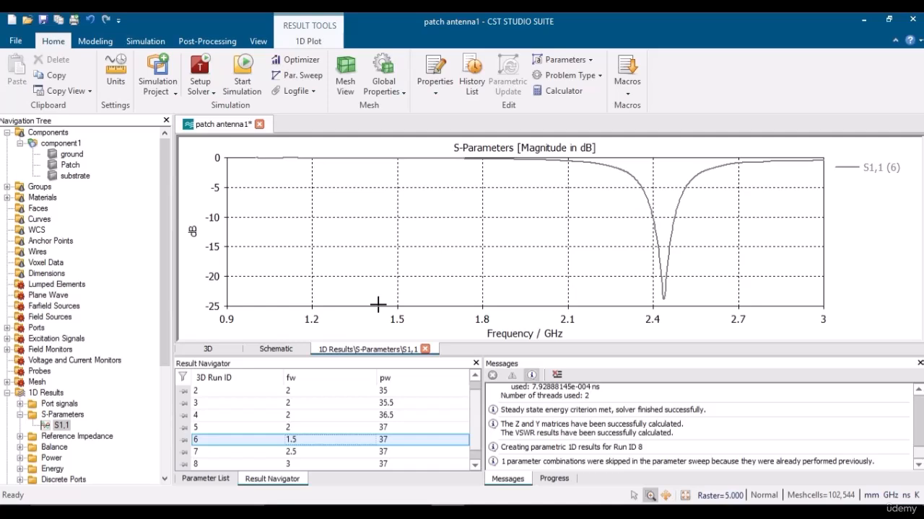
Review the W, L, st, ct and pL (28) parameter rows, then reopen the Parameter Sweep dialog.
click(219, 480)
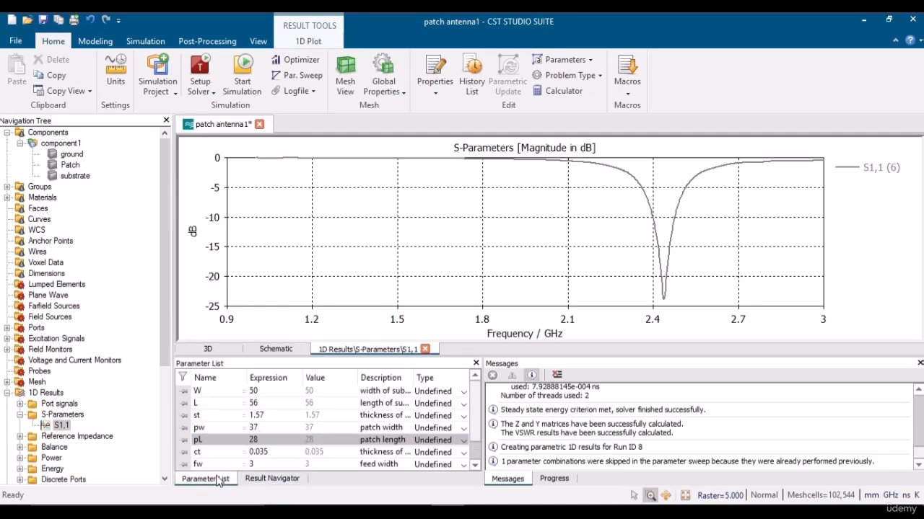
click(270, 454)
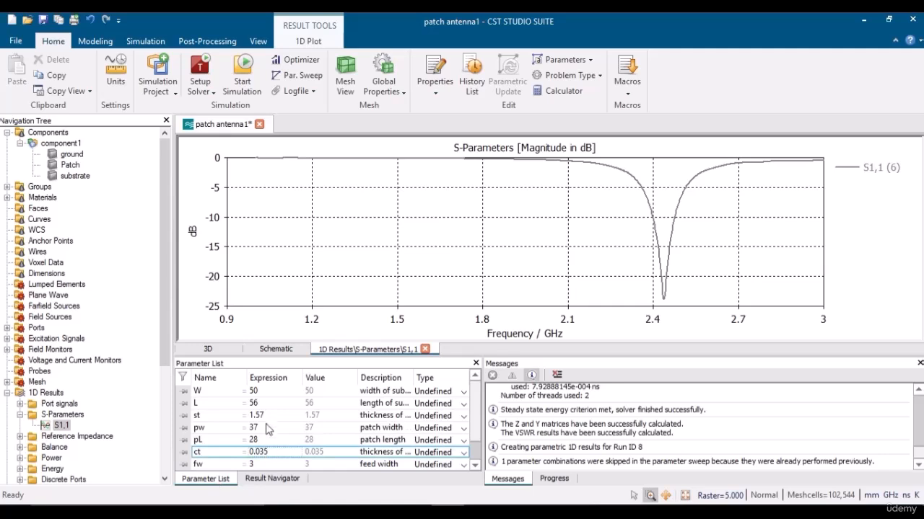
click(264, 418)
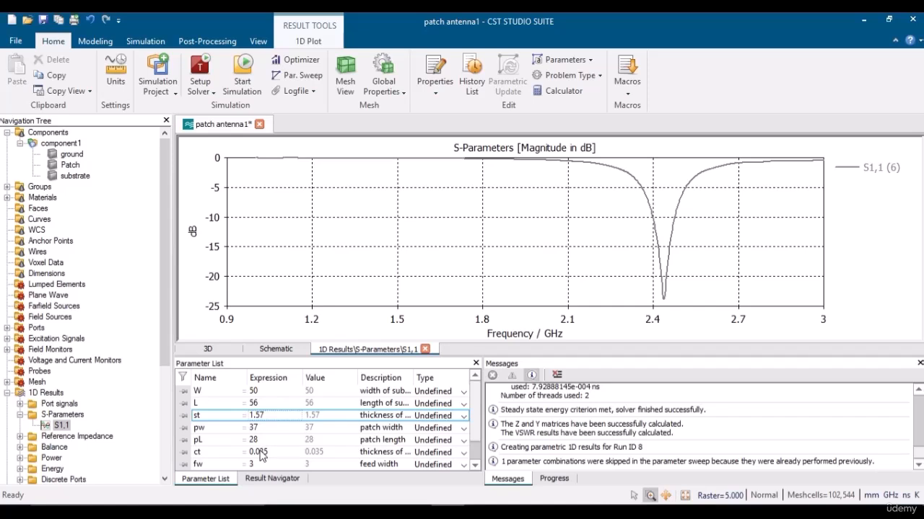
click(258, 452)
key(Up)
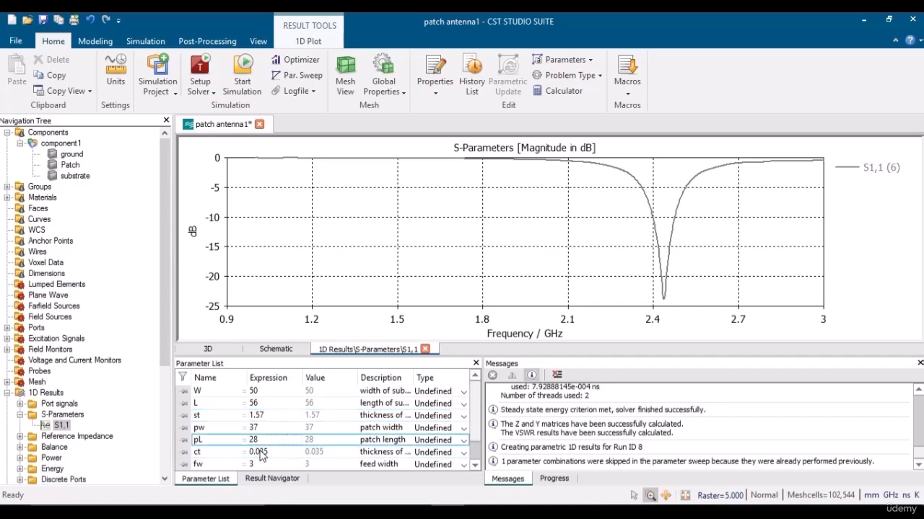
click(264, 393)
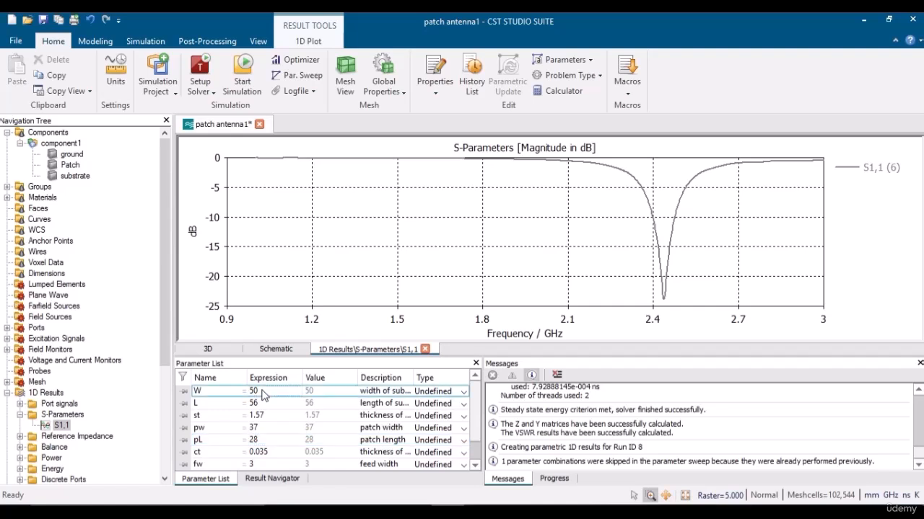
click(261, 407)
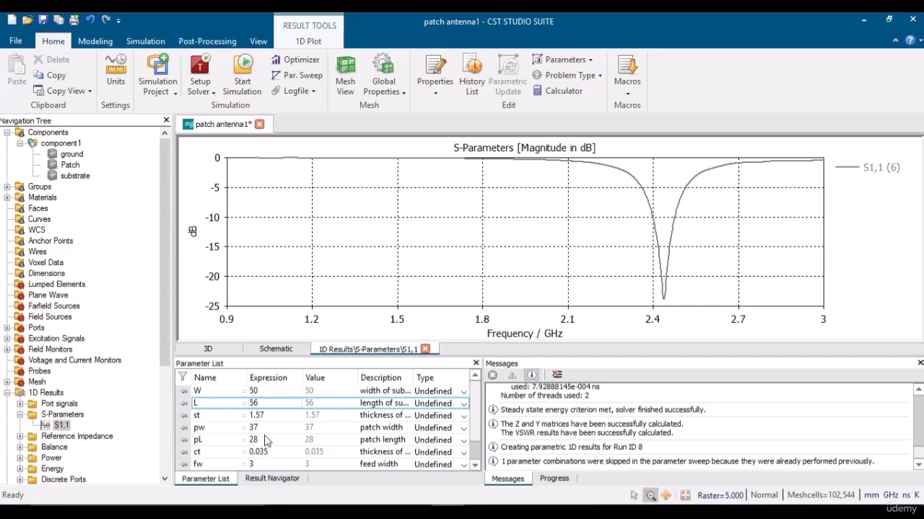
click(261, 442)
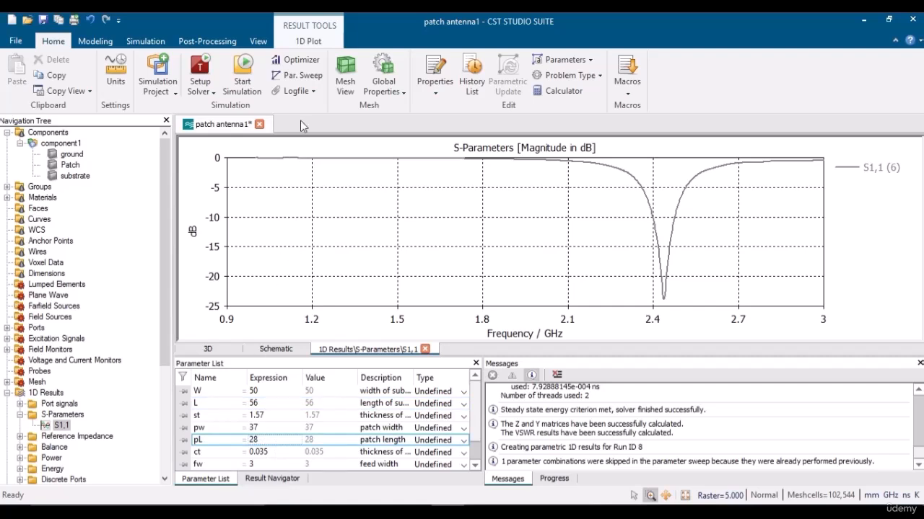
click(303, 75)
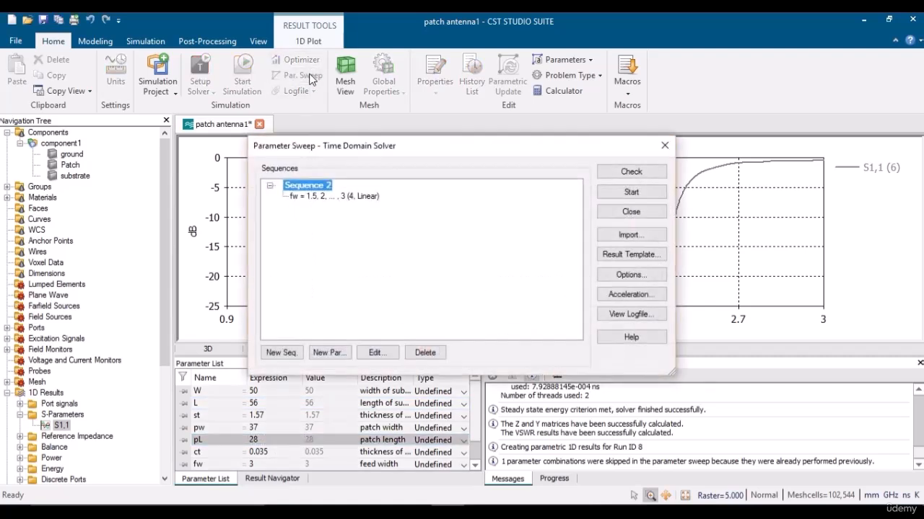
Add a new sweep sequence with patch length pL as its swept parameter.
click(290, 352)
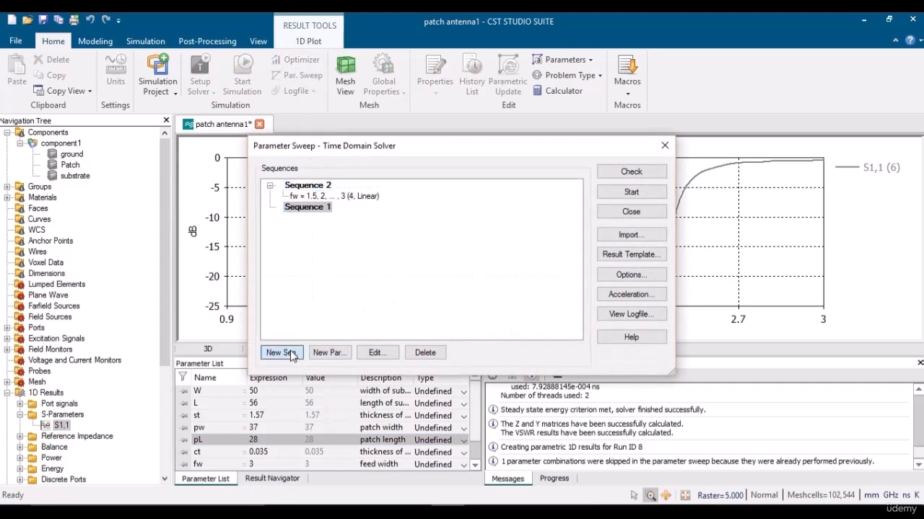
click(329, 353)
click(430, 215)
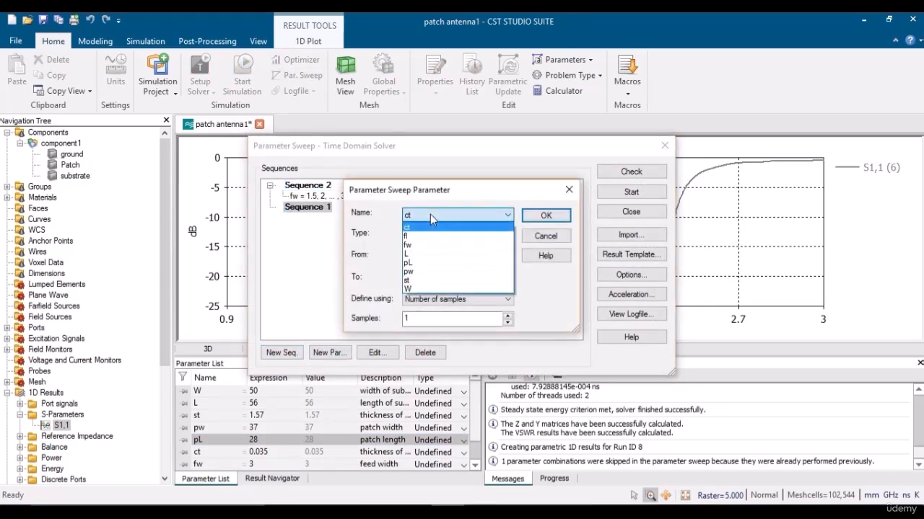
click(412, 262)
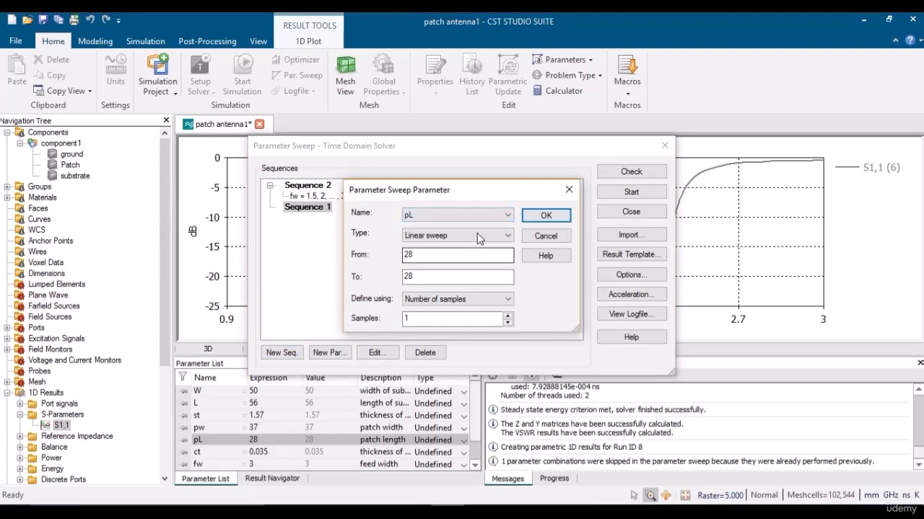
Sweep pL from 27 to 29 with a step width of 0.5 and confirm.
key(BackSpace)
text(7)
click(423, 275)
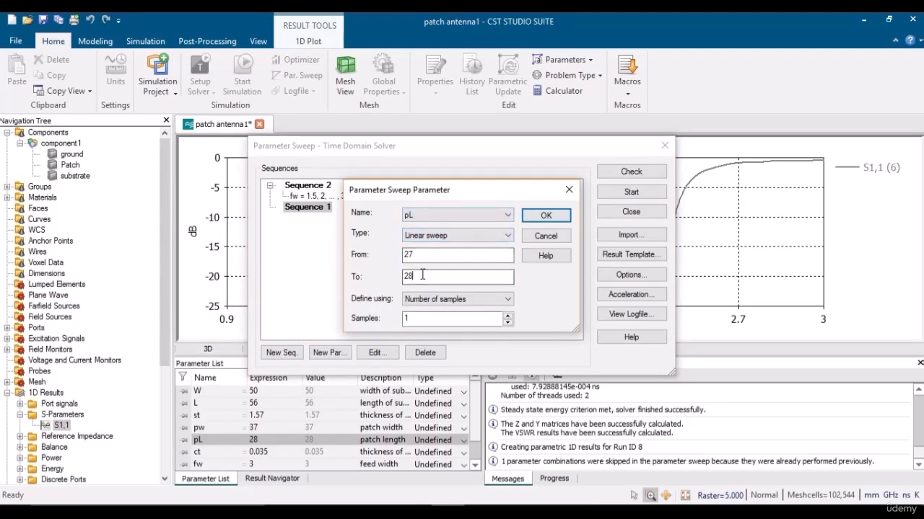
key(BackSpace)
text(9)
click(426, 299)
click(420, 320)
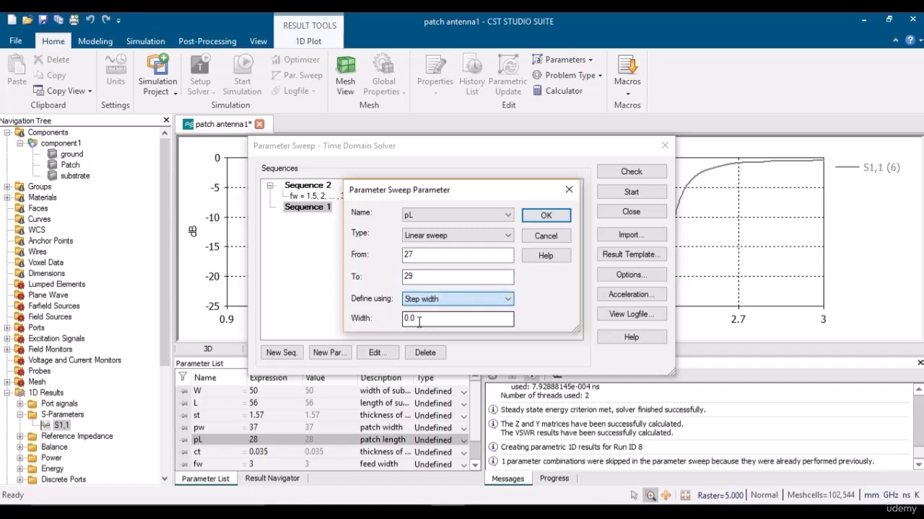
click(415, 317)
key(BackSpace)
text(0)
key(BackSpace)
text(5)
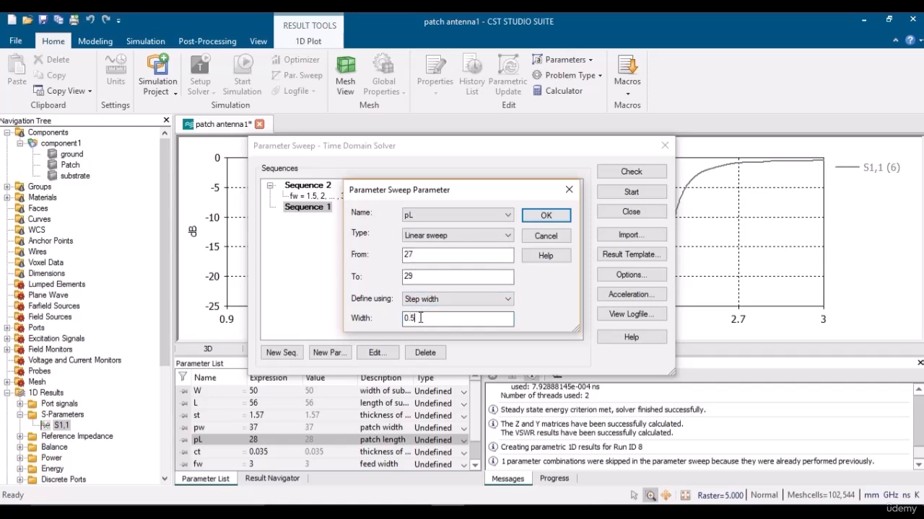
click(544, 214)
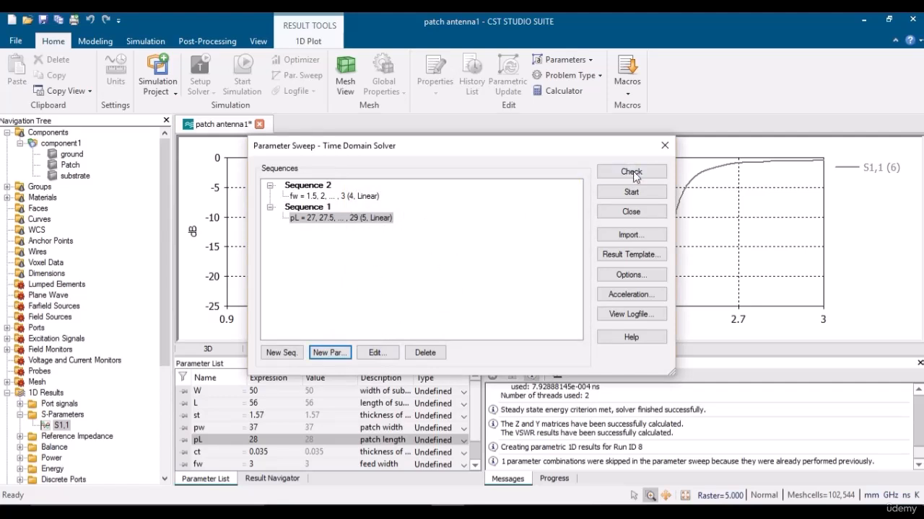
Start the pL sweep, deleting current results, and return to the 3D antenna model.
click(631, 193)
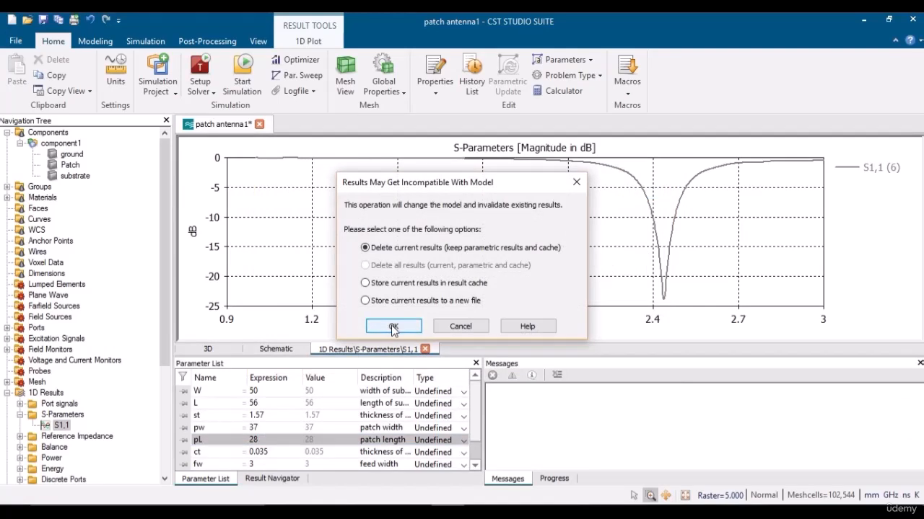
click(393, 327)
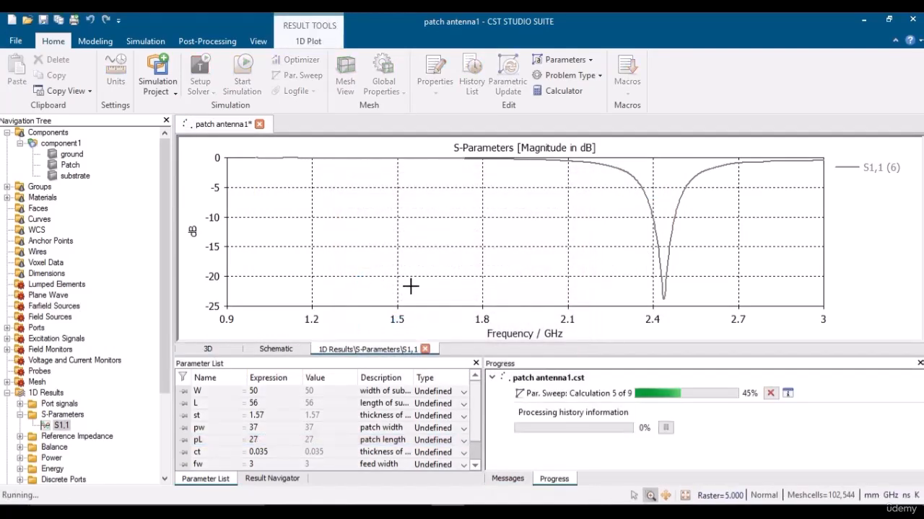
click(217, 349)
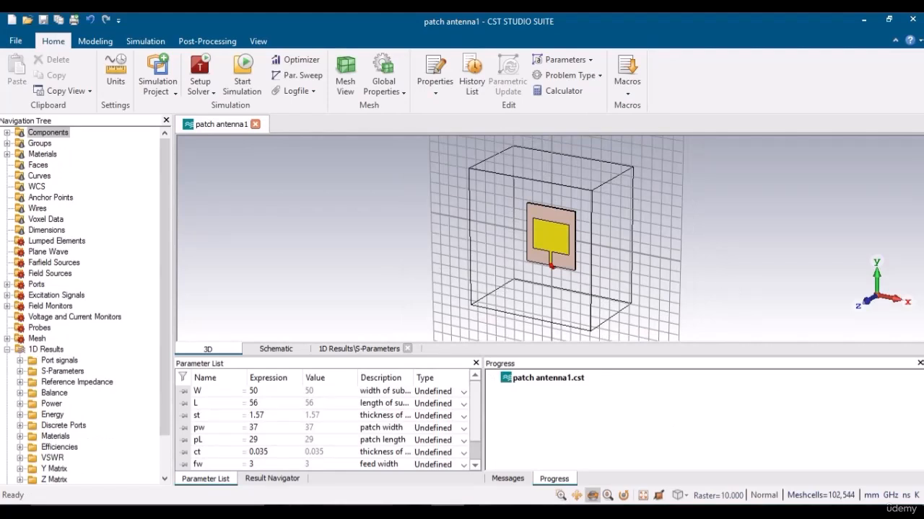
Open the S11 plot with all sweep curves and highlight runs 12 and 11.
click(507, 479)
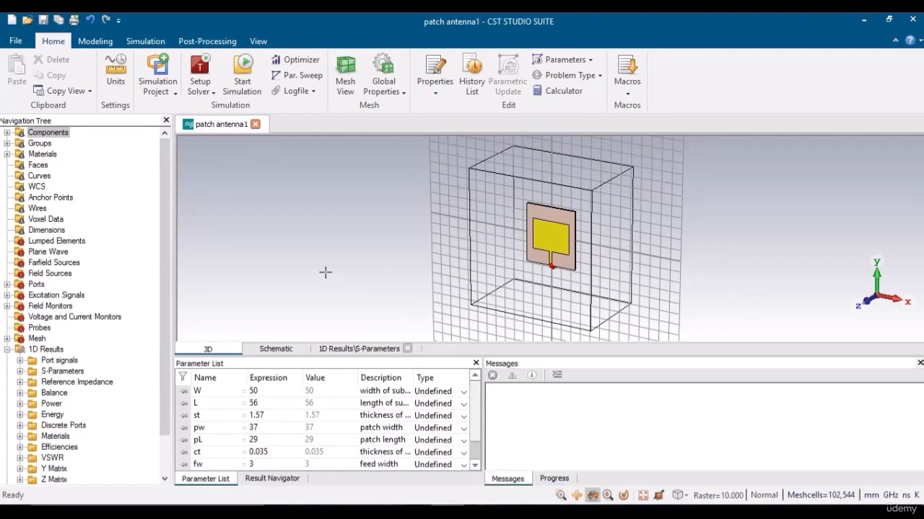
click(259, 441)
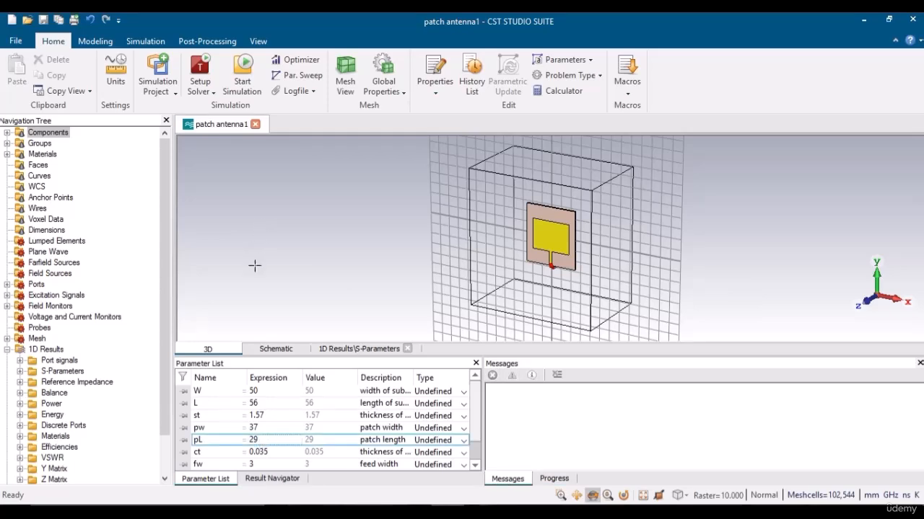
click(20, 371)
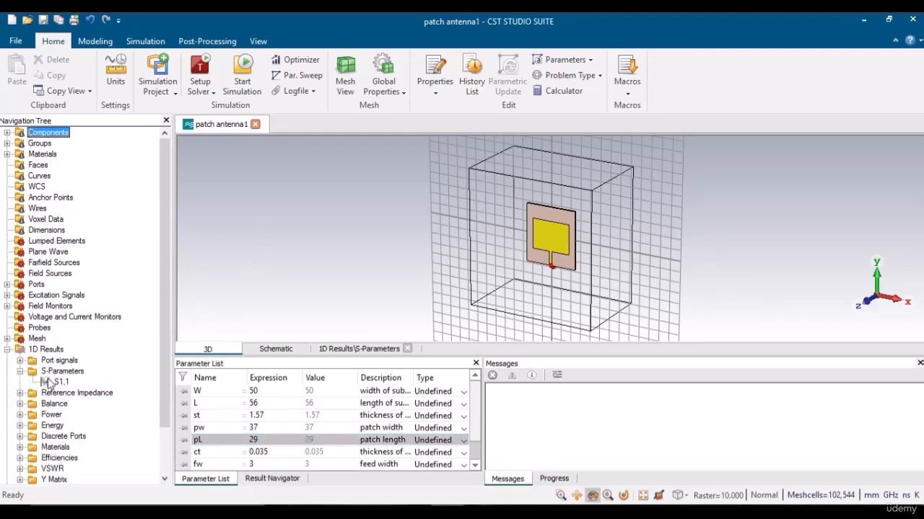
click(58, 382)
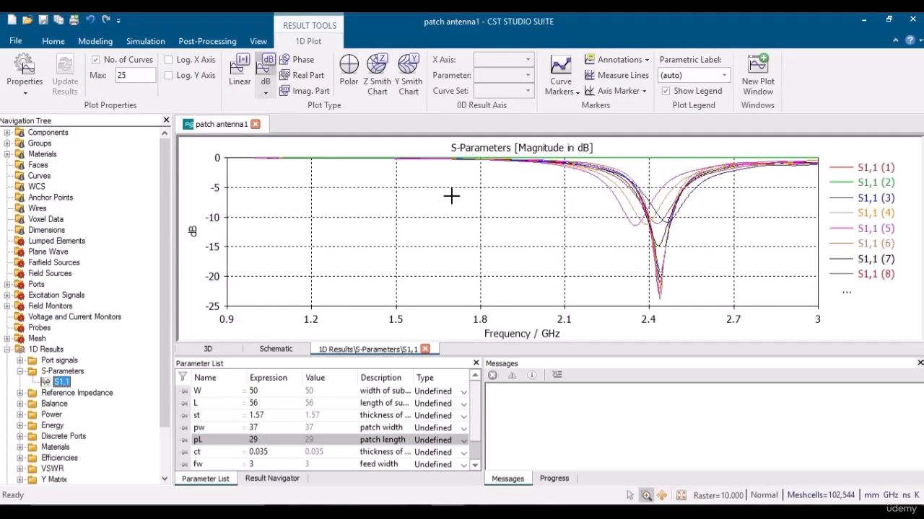
click(624, 212)
click(624, 208)
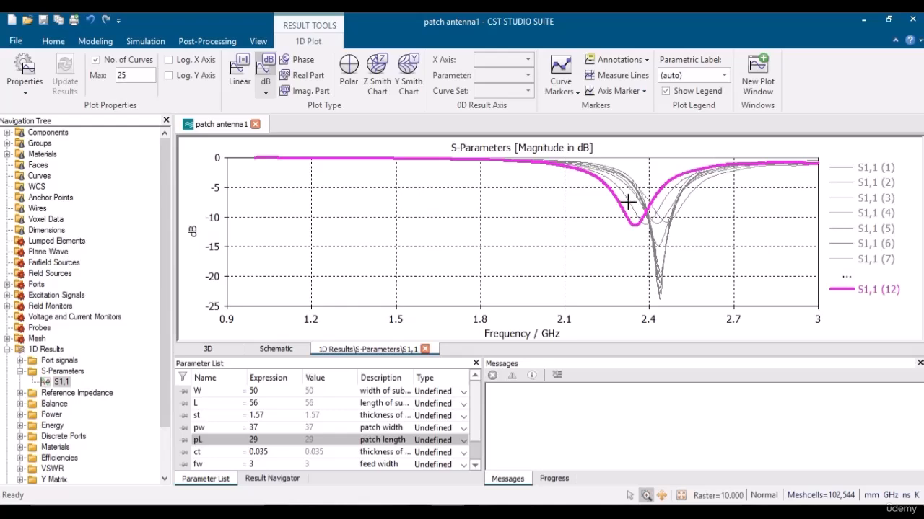
click(628, 202)
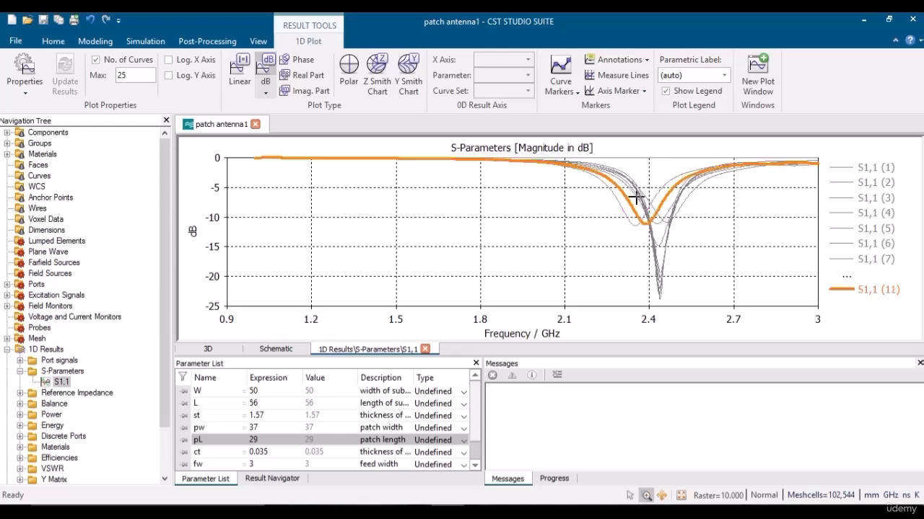
Plot only run 8's S1,1 curve (fw 3, pL 28), dipping near -11 dB at 2.43 GHz.
click(291, 481)
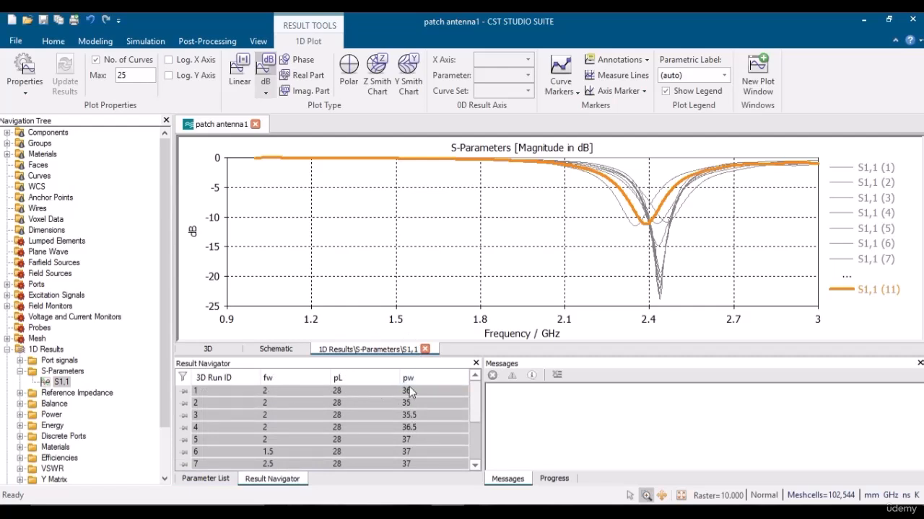
drag(476, 414, 475, 426)
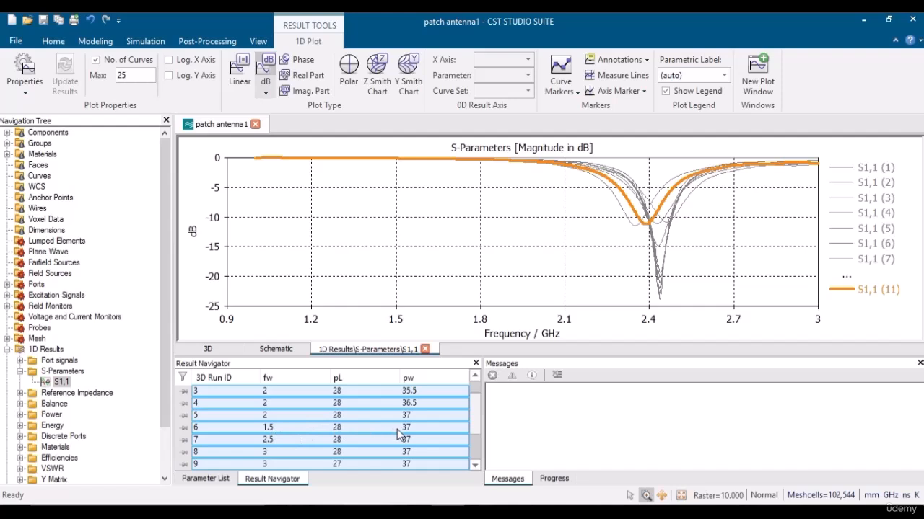
click(475, 465)
click(475, 465)
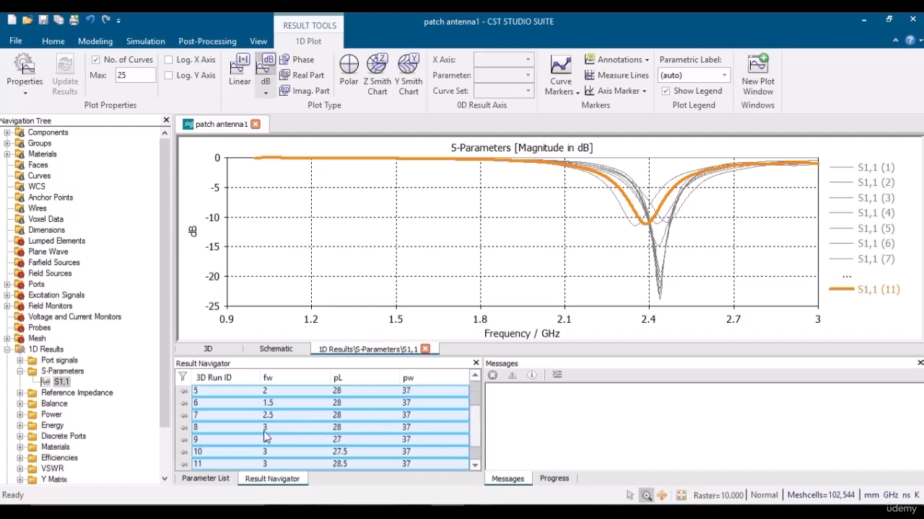
click(342, 429)
Step through the S11 curves of runs 8, 7, 9, 10 and 11.
click(475, 465)
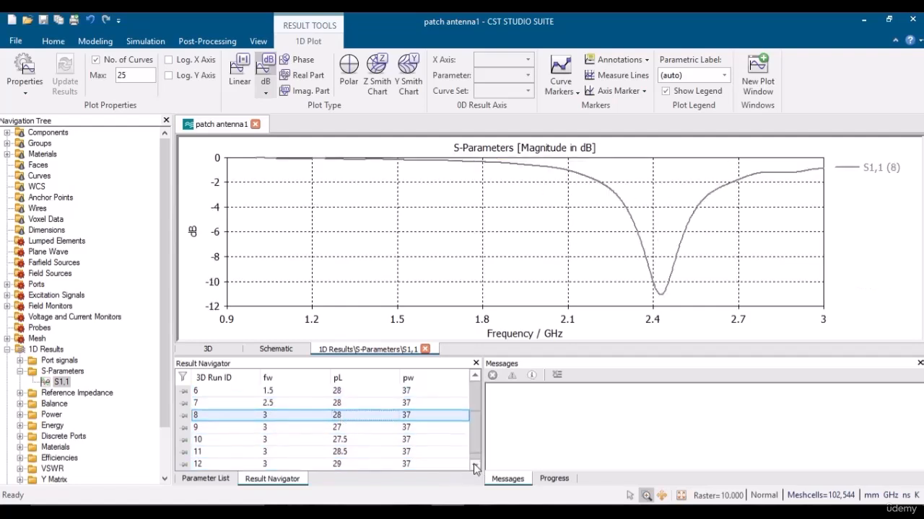
click(475, 466)
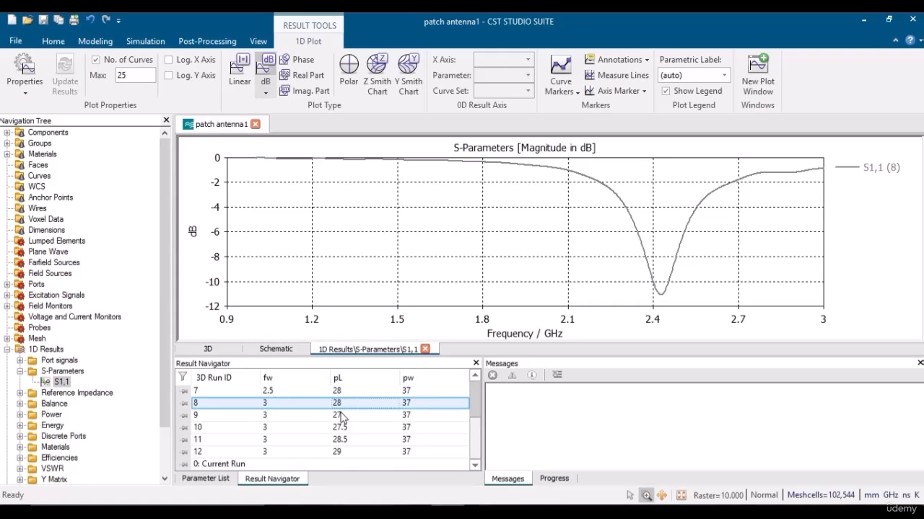
key(Up)
click(342, 415)
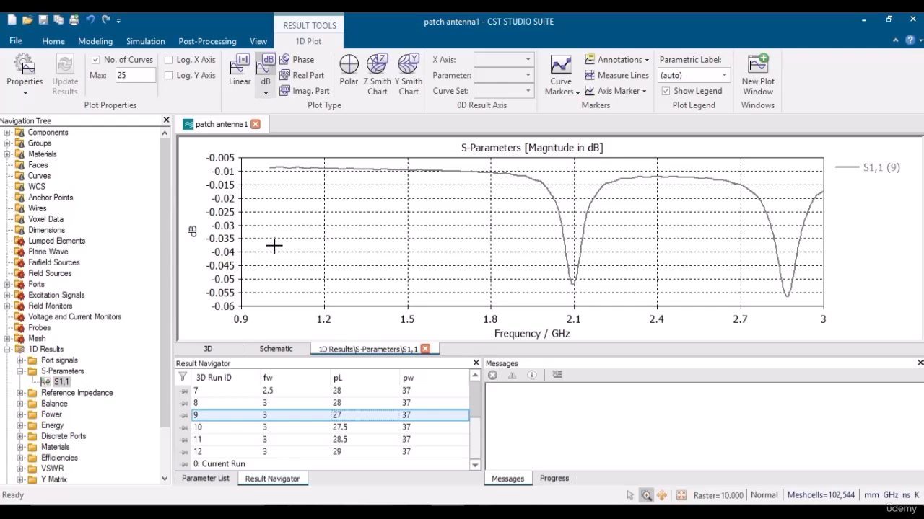
key(Down)
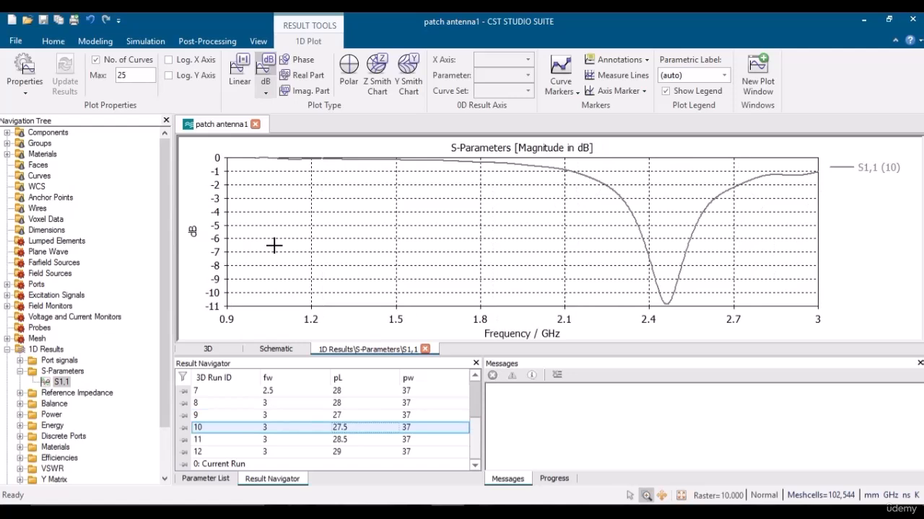
key(Down)
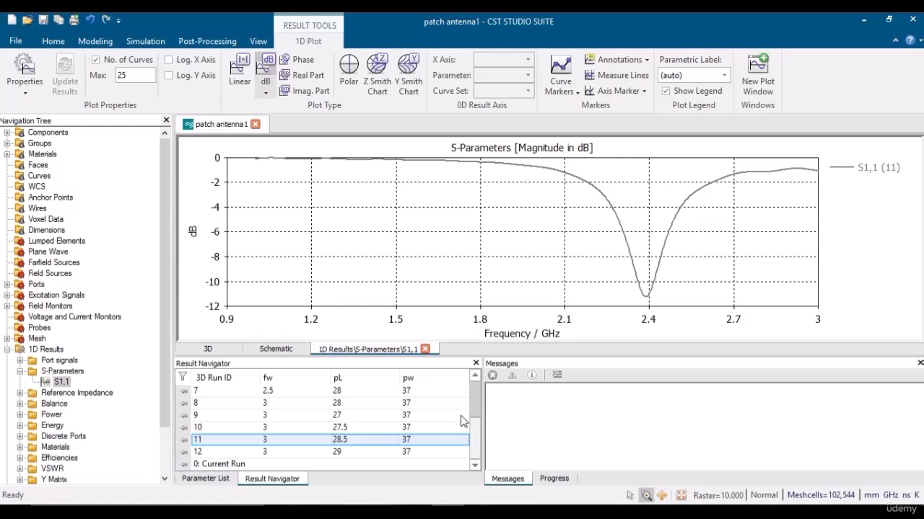
Compare run 12 (pL 29) and settle back on run 11's curve (pL 28.5).
click(474, 377)
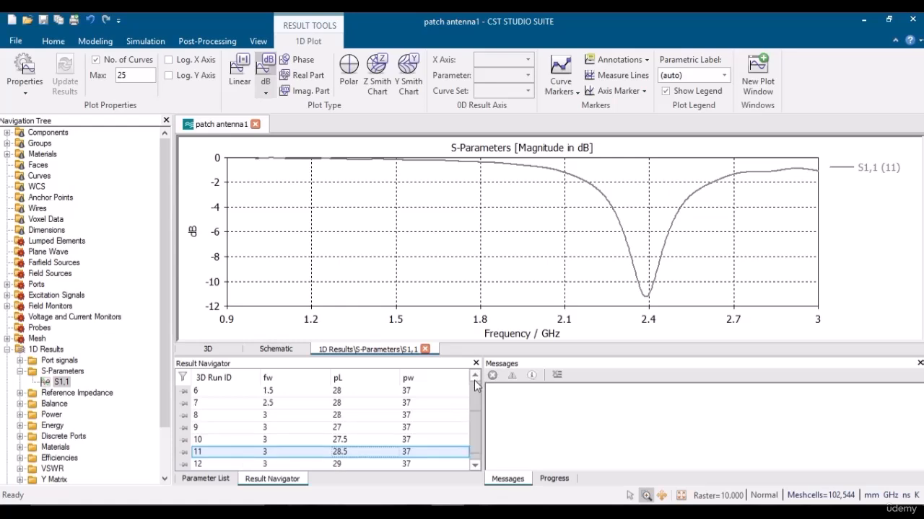
click(474, 466)
click(352, 453)
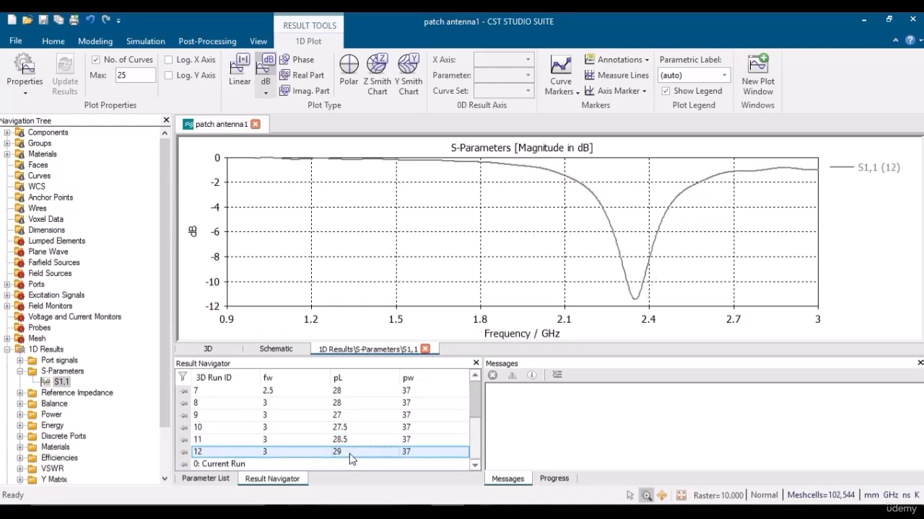
key(Up)
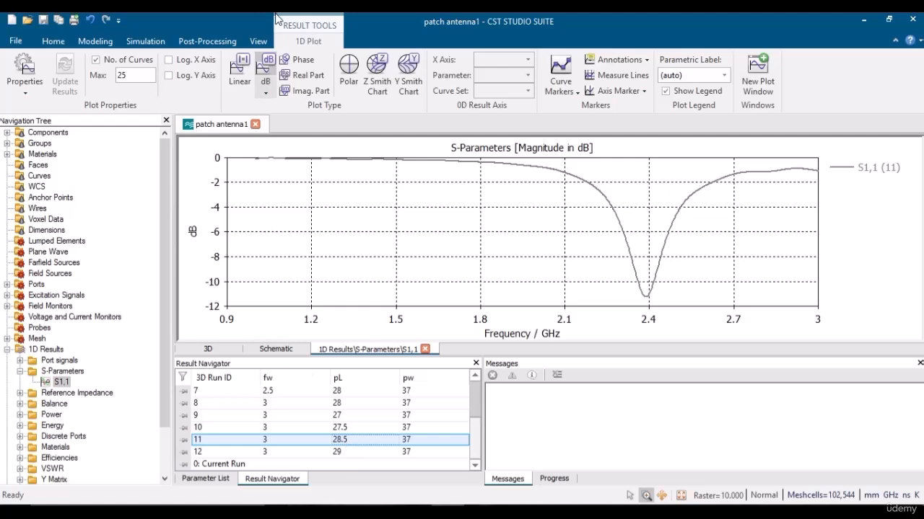
click(96, 42)
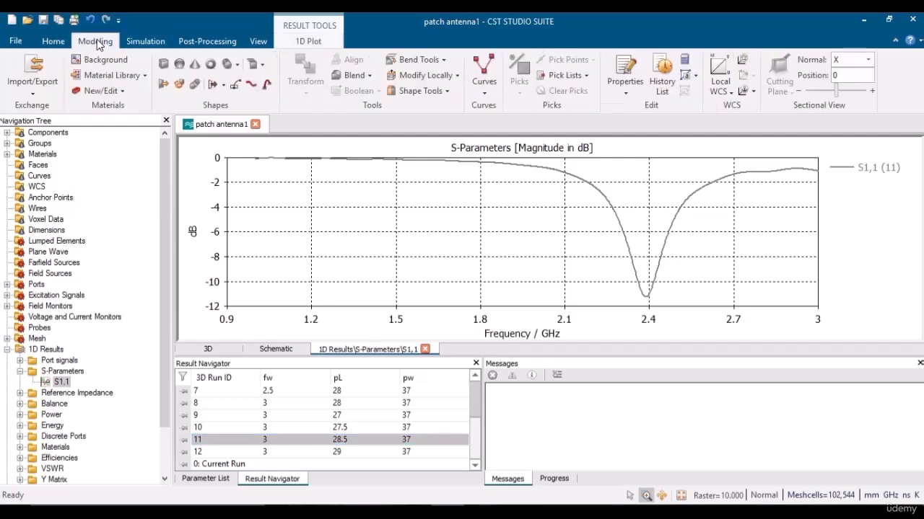
click(52, 42)
Delete both the fw sweep sequence and the old pL sweep sequence from Parameter Sweep.
click(295, 76)
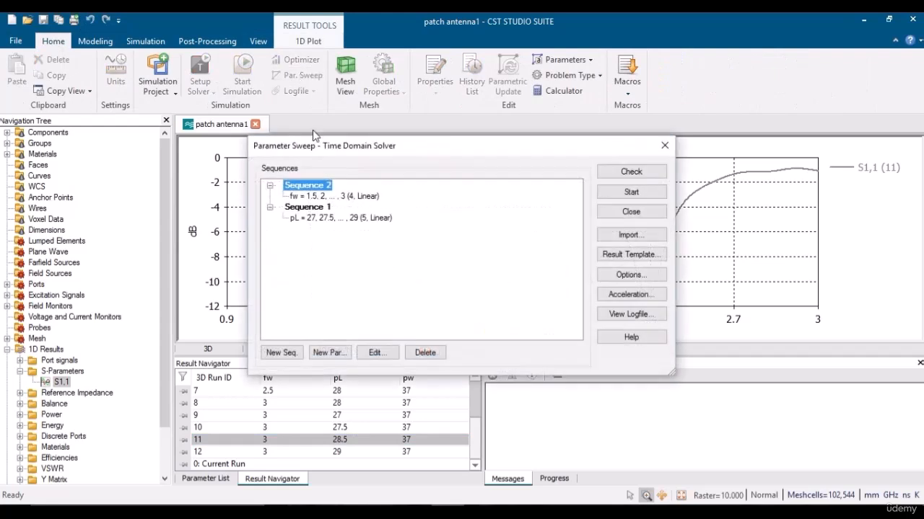
click(328, 200)
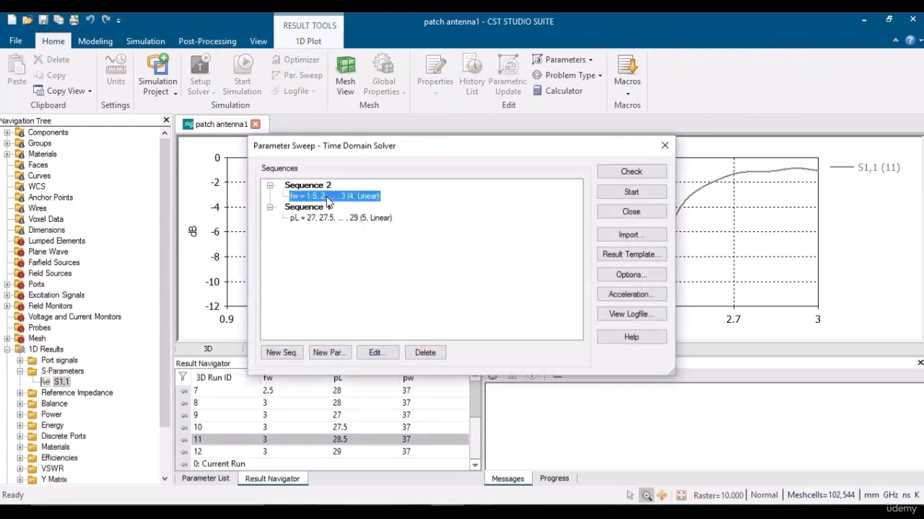
click(318, 187)
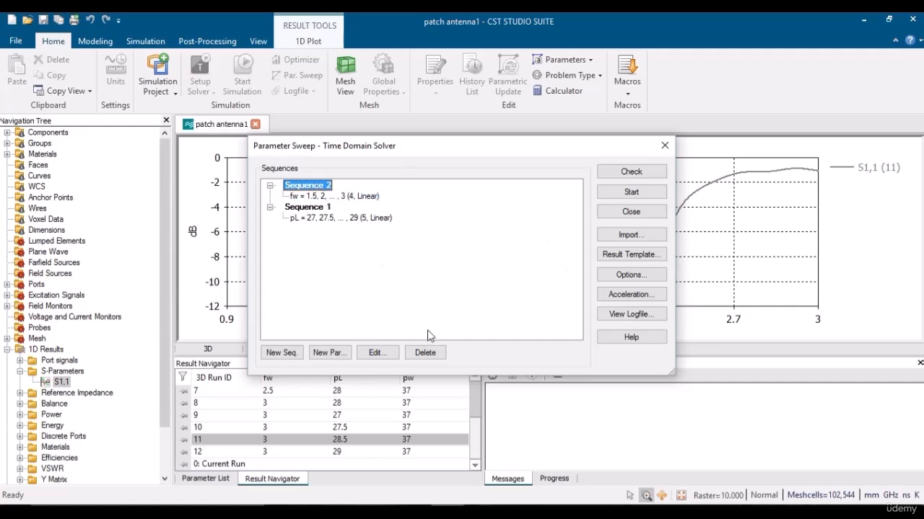
click(425, 353)
click(312, 187)
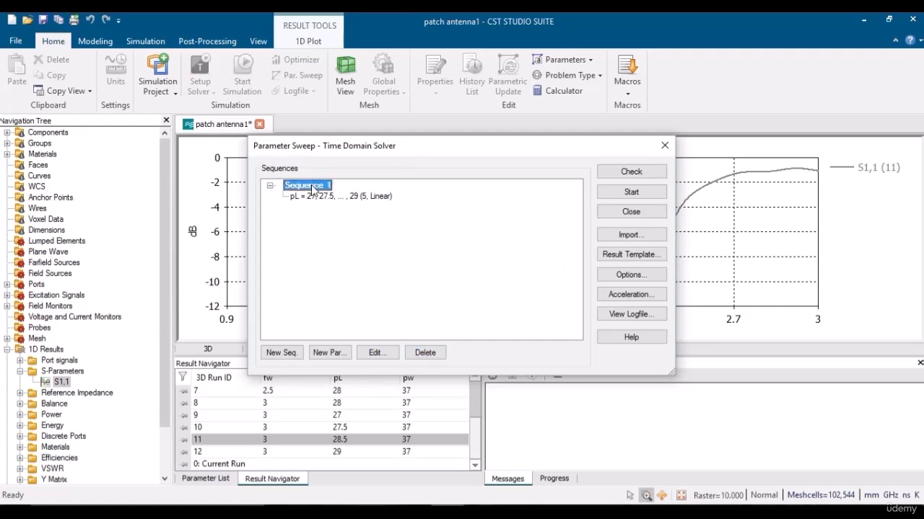
click(425, 353)
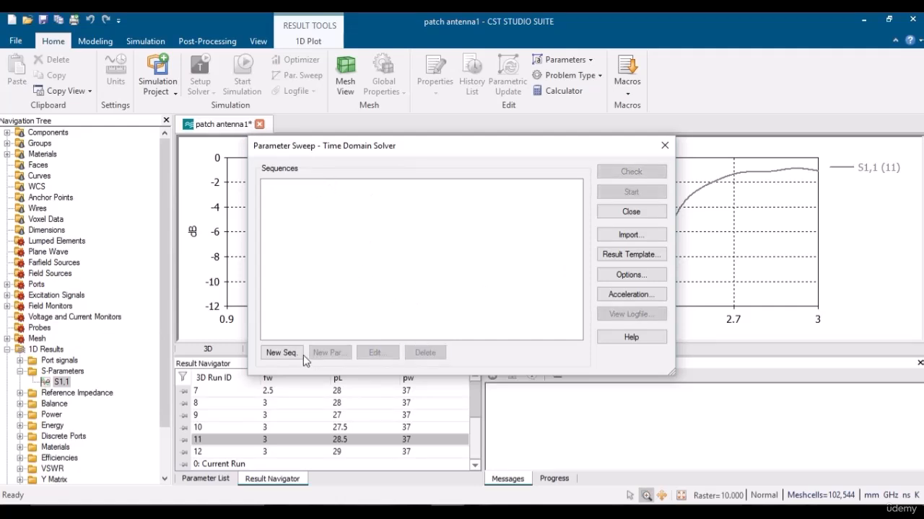
Add a new sequence sweeping pL from 28 to 28.5.
click(281, 353)
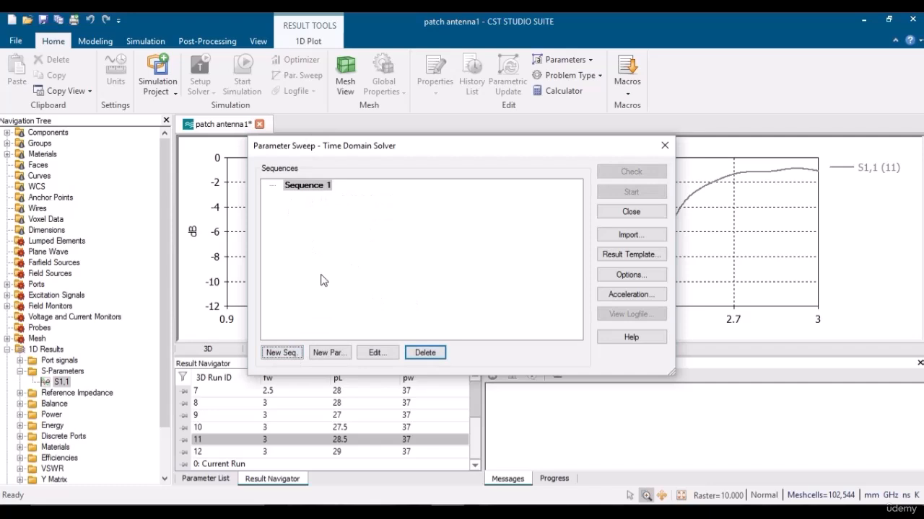
click(329, 353)
click(456, 214)
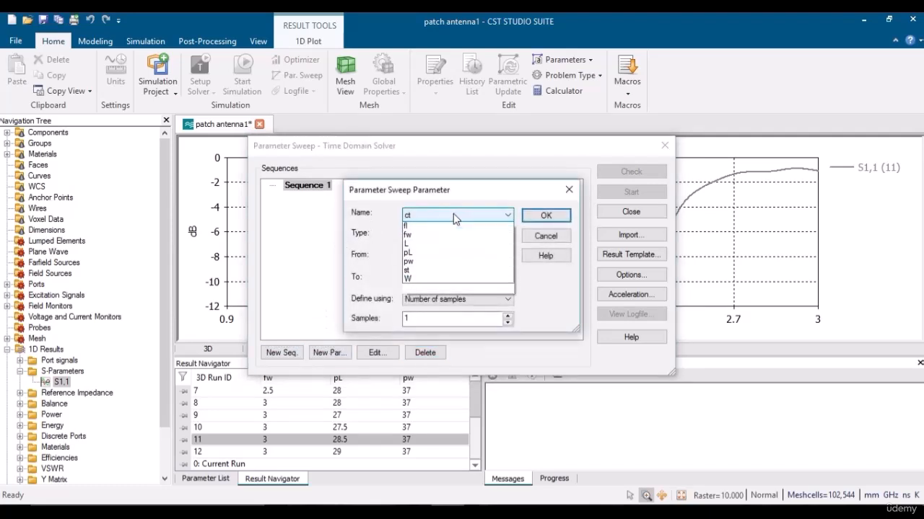
click(415, 264)
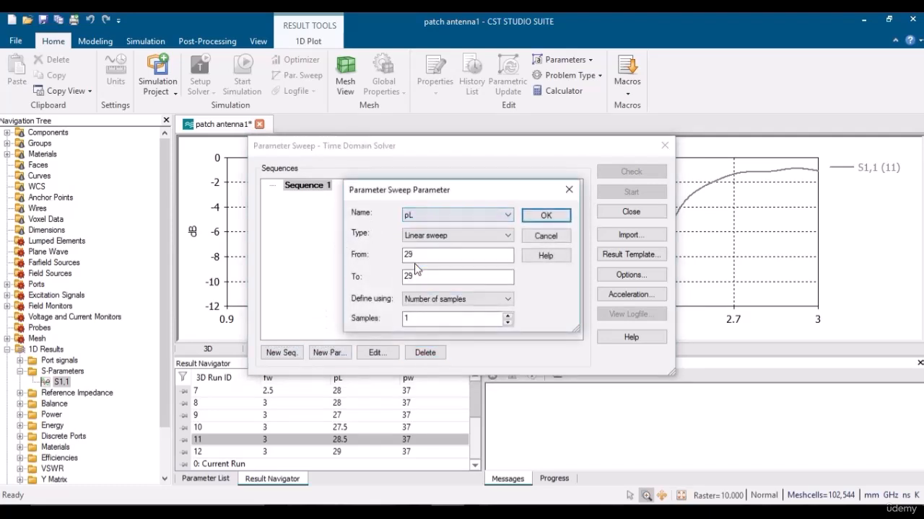
double_click(416, 255)
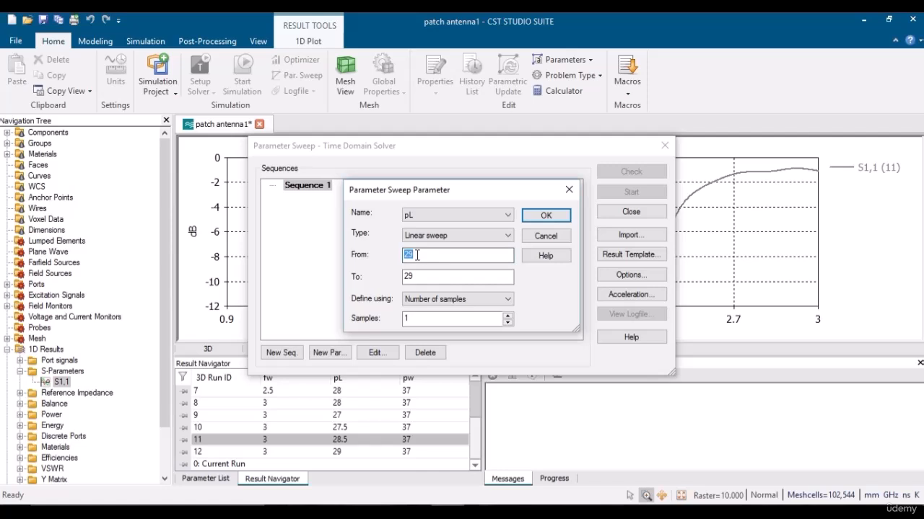
text(28)
double_click(417, 276)
text(28)
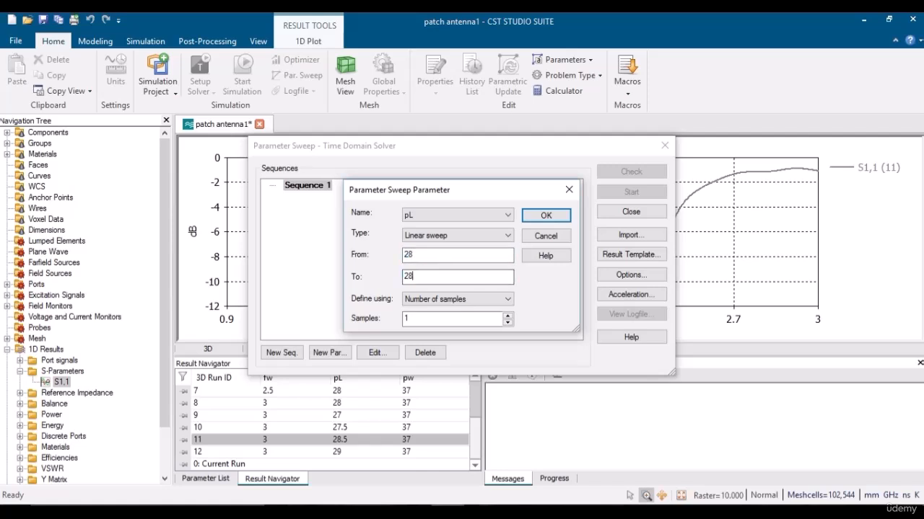
text(.5)
Set the pL sweep step width to 0.1, confirm, and start the sweep.
click(425, 299)
click(420, 320)
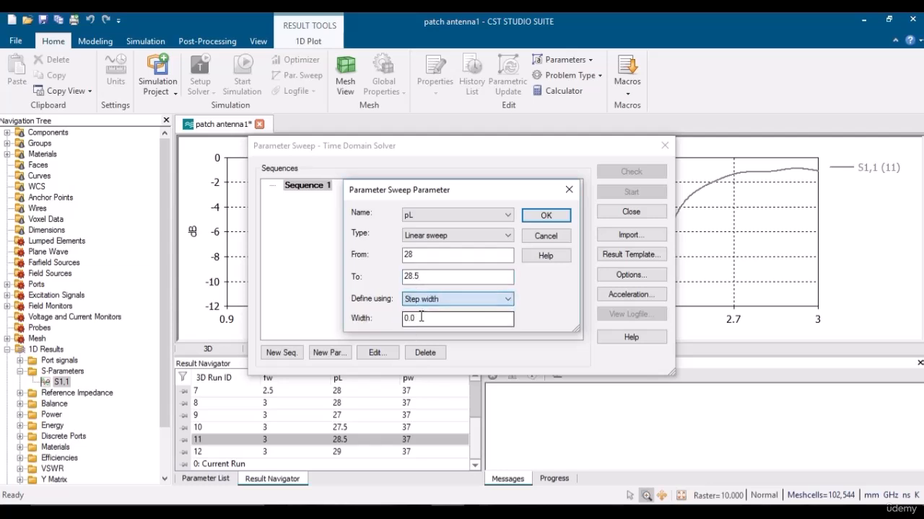
key(BackSpace)
text(1)
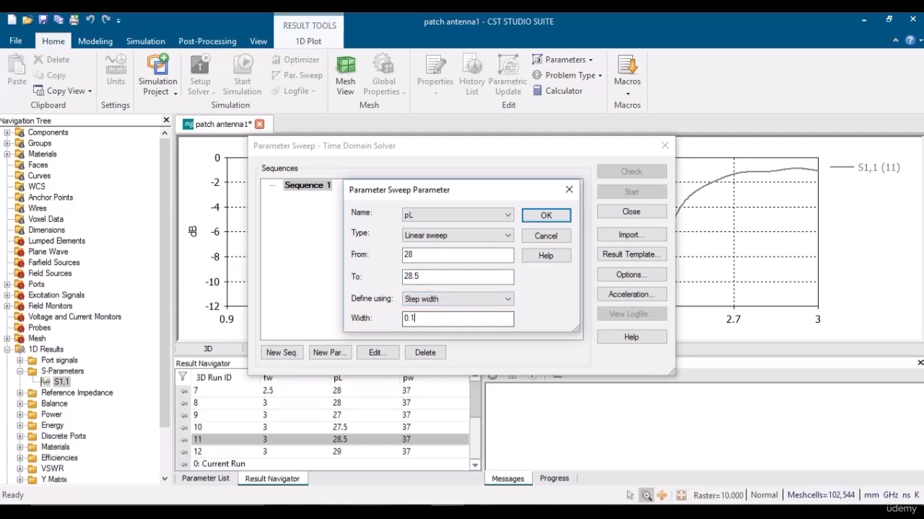
click(546, 217)
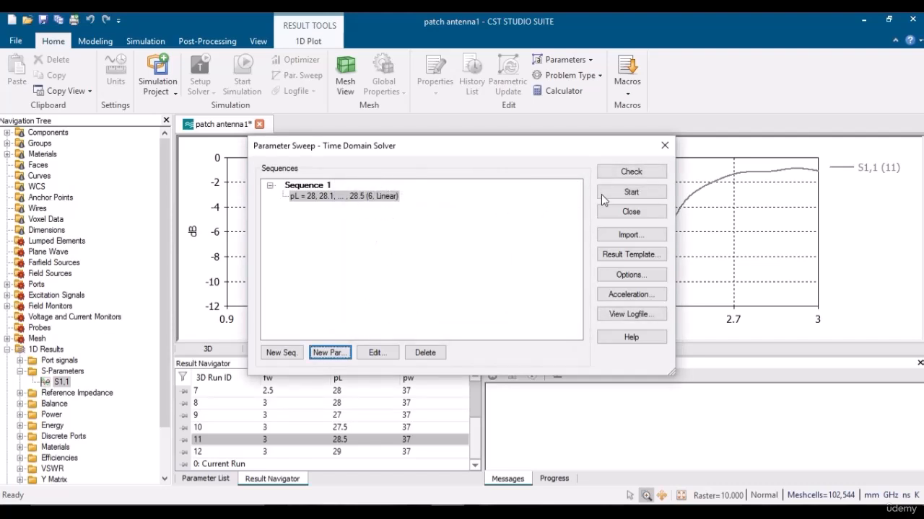
click(623, 192)
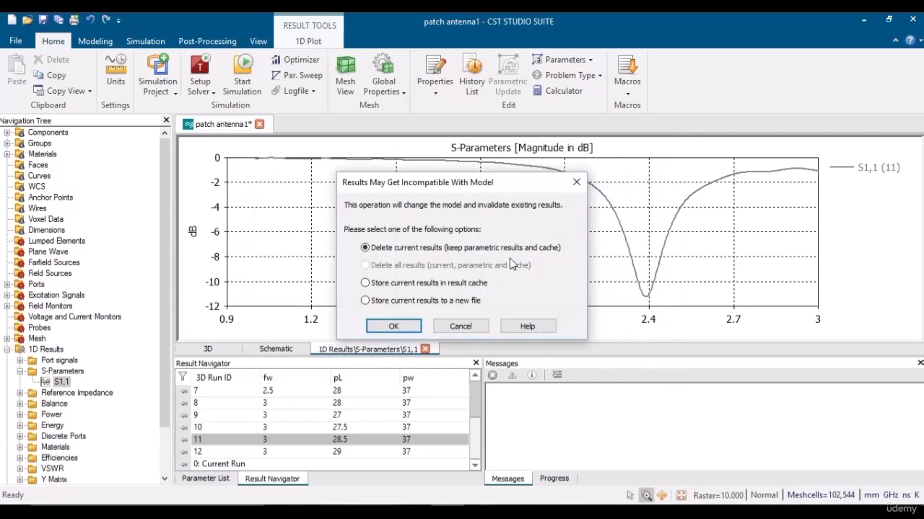
Accept the incompatibility warning keeping parametric results, then return to the 3D model after the sweep.
click(393, 327)
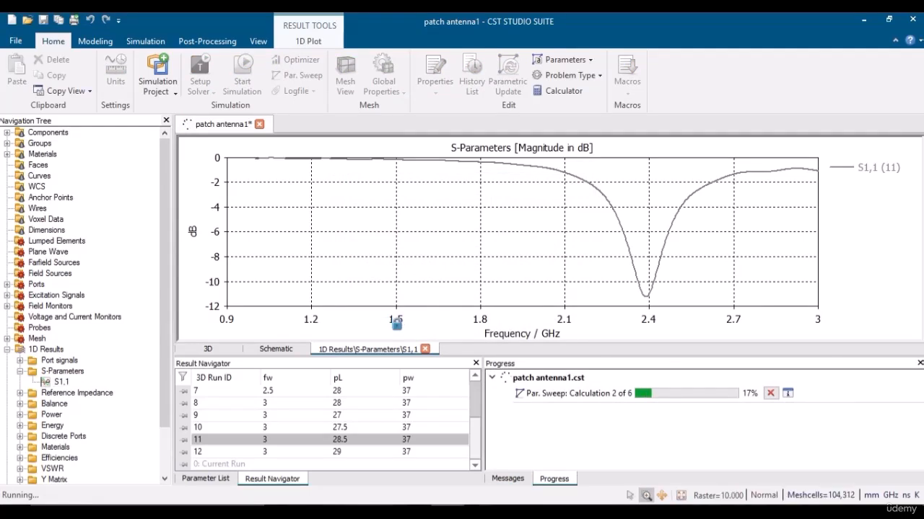
click(209, 349)
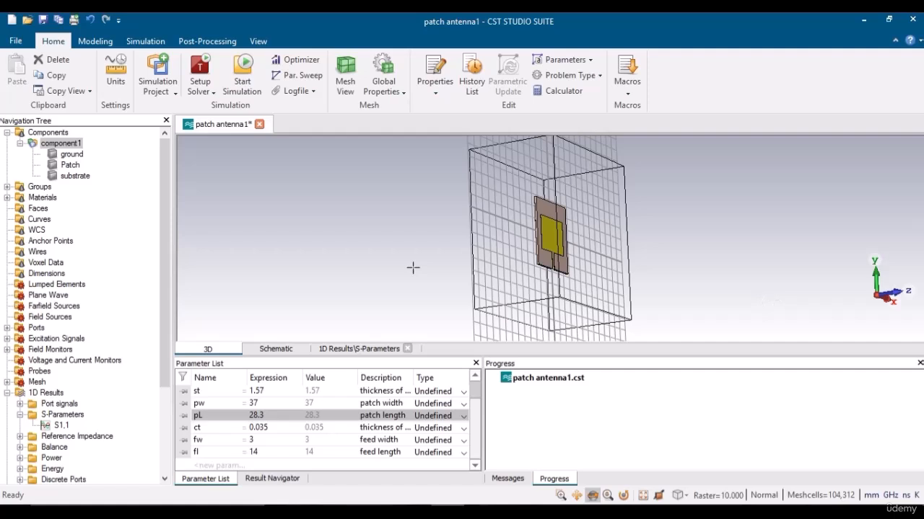
Bring up the S11 plot alongside the list of parametric runs.
click(62, 426)
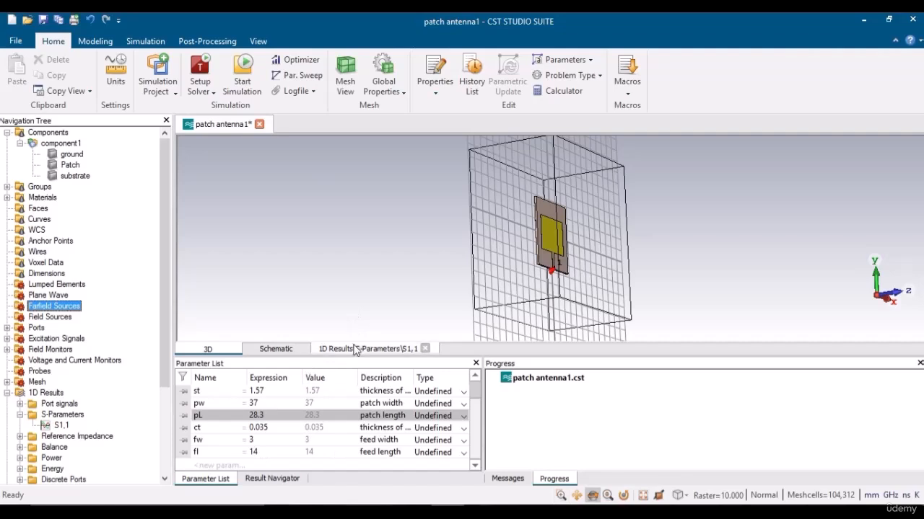
click(354, 348)
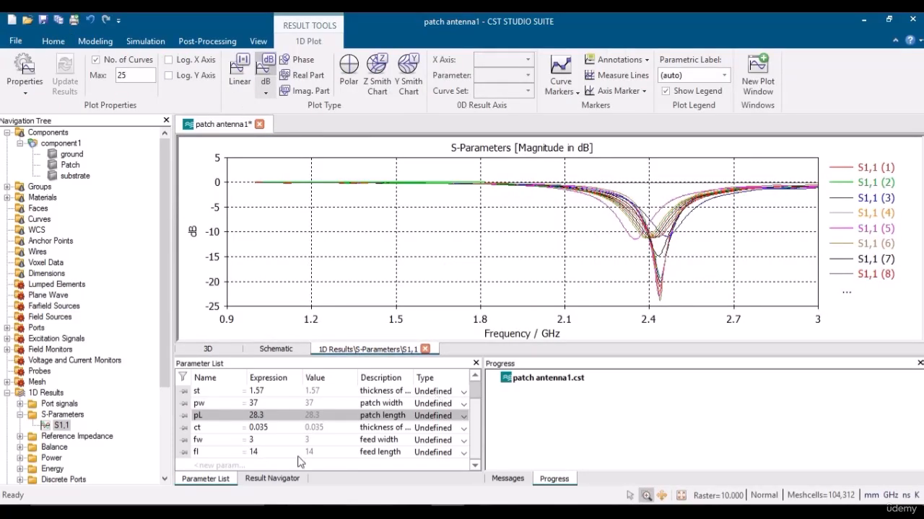
click(273, 479)
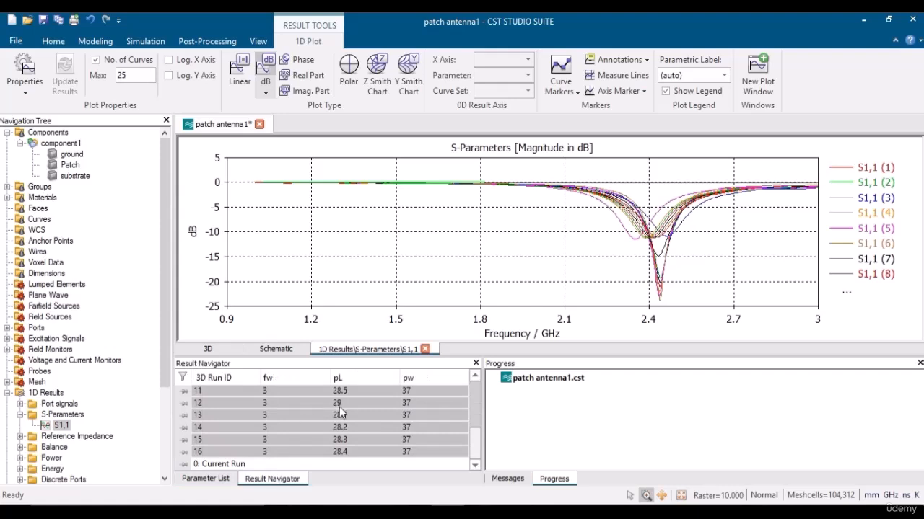
drag(474, 435, 474, 430)
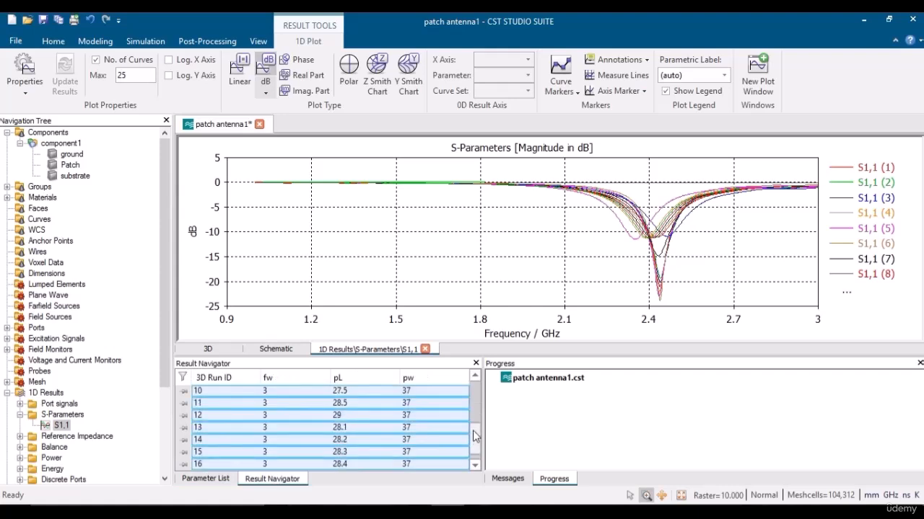
Compare runs 13–16 and plot only run 15 (pL 28.3), dipping at 2.4 GHz.
click(349, 430)
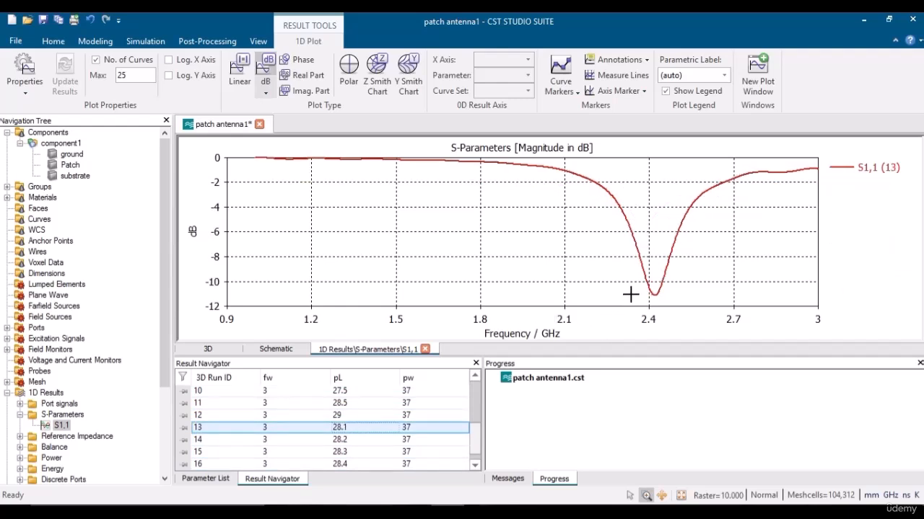
click(361, 441)
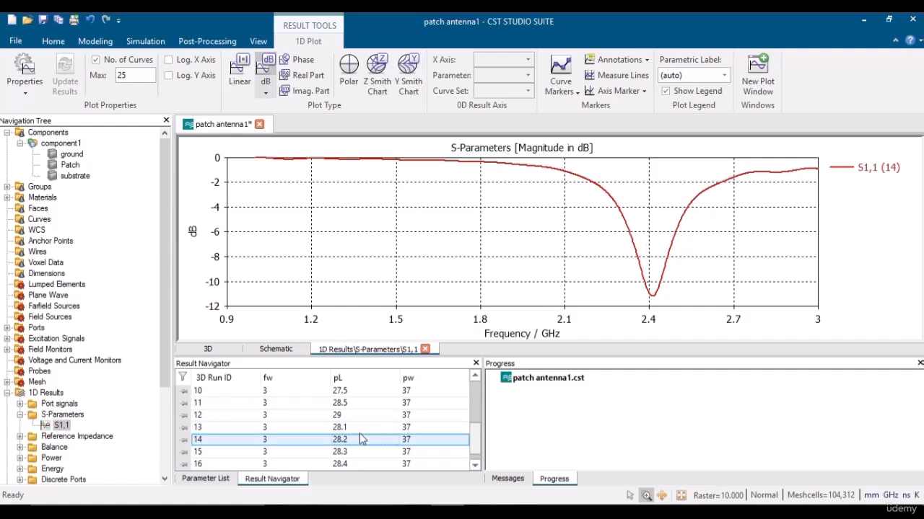
key(Down)
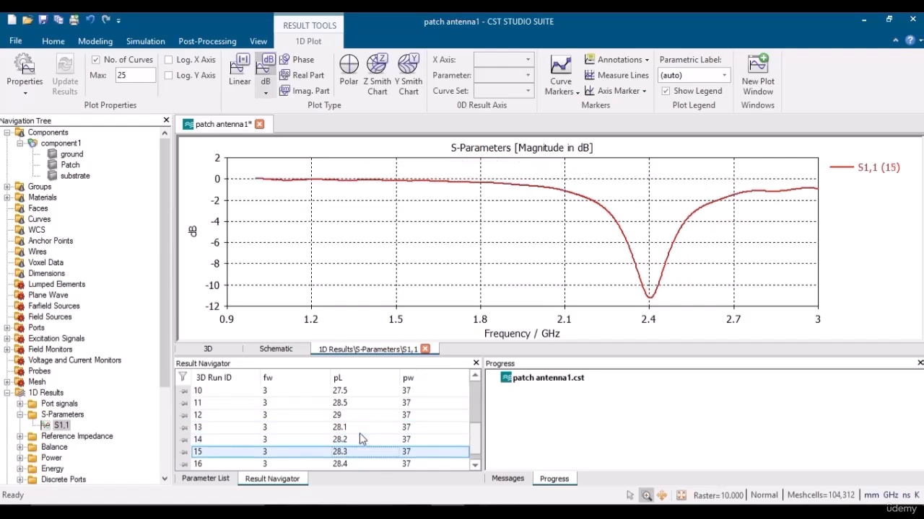
key(Down)
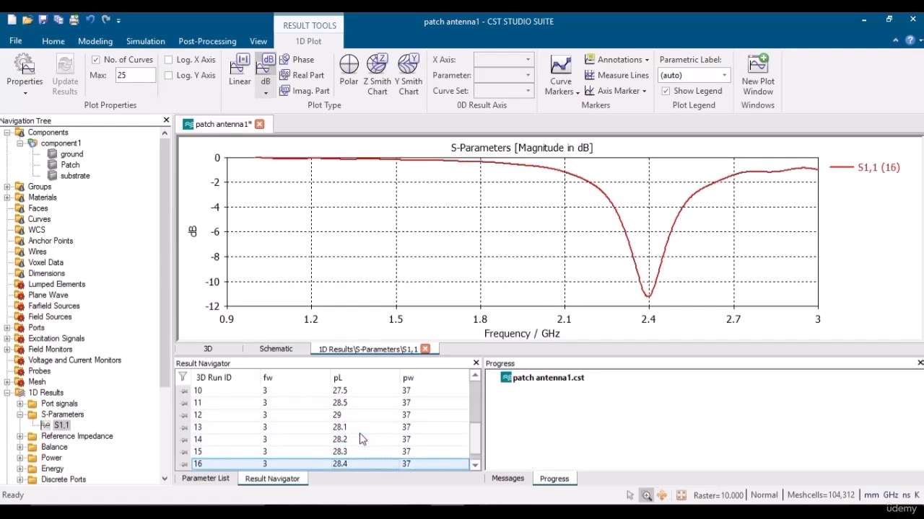
key(Down)
key(Up)
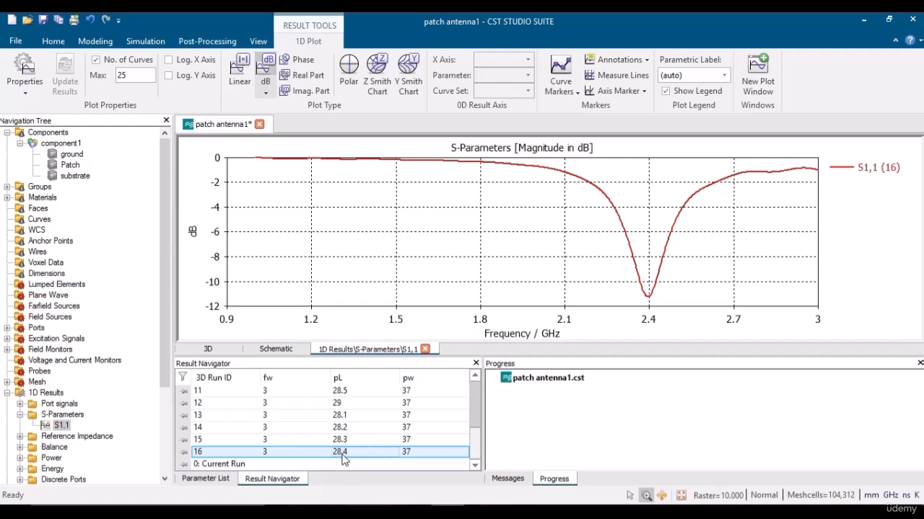
click(347, 441)
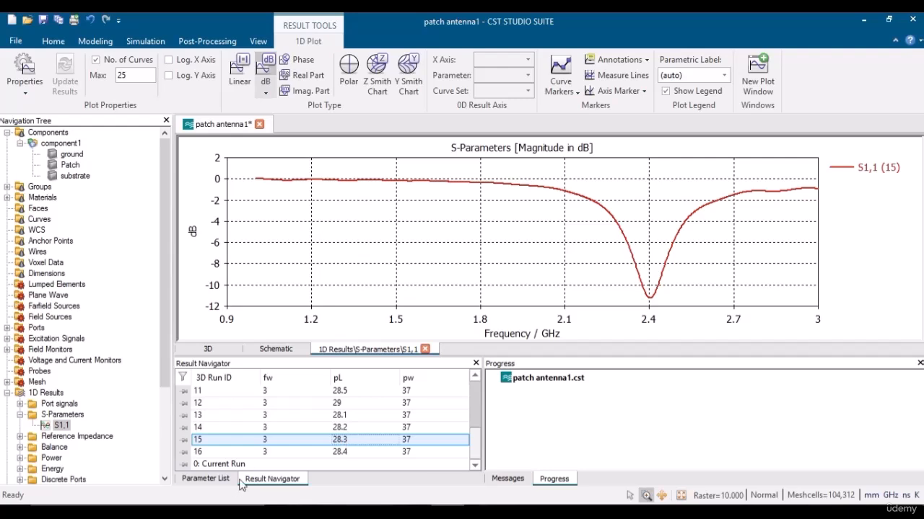
Set patch length pL to 28.3 in the Parameter List, glance at 1D Results, and return to 3D.
click(208, 349)
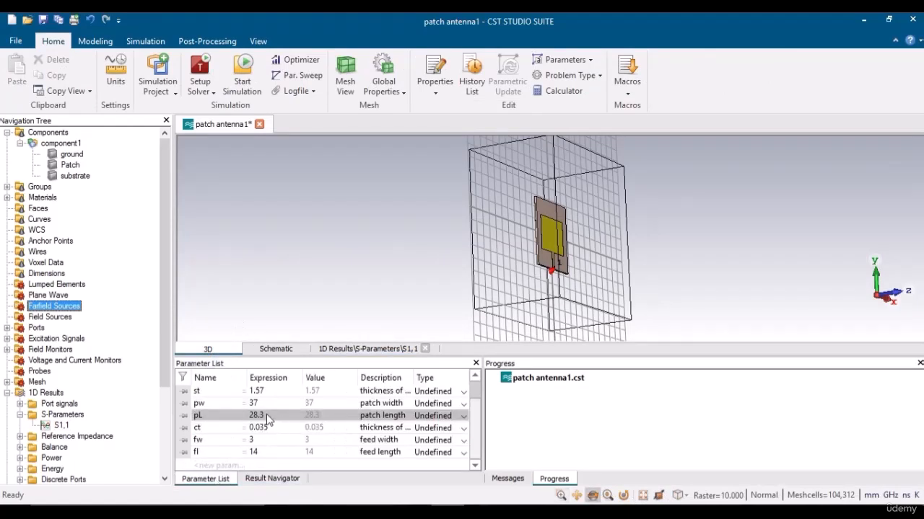
double_click(266, 415)
click(266, 414)
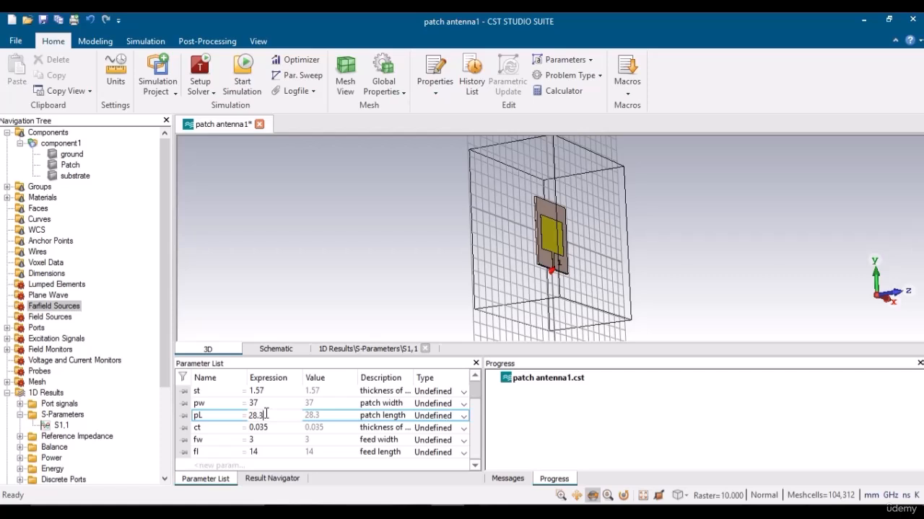
key(Return)
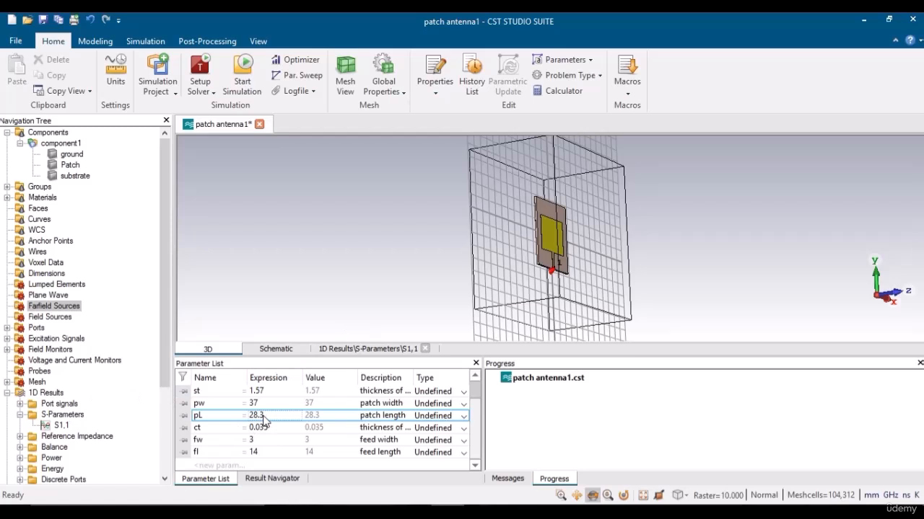
click(347, 350)
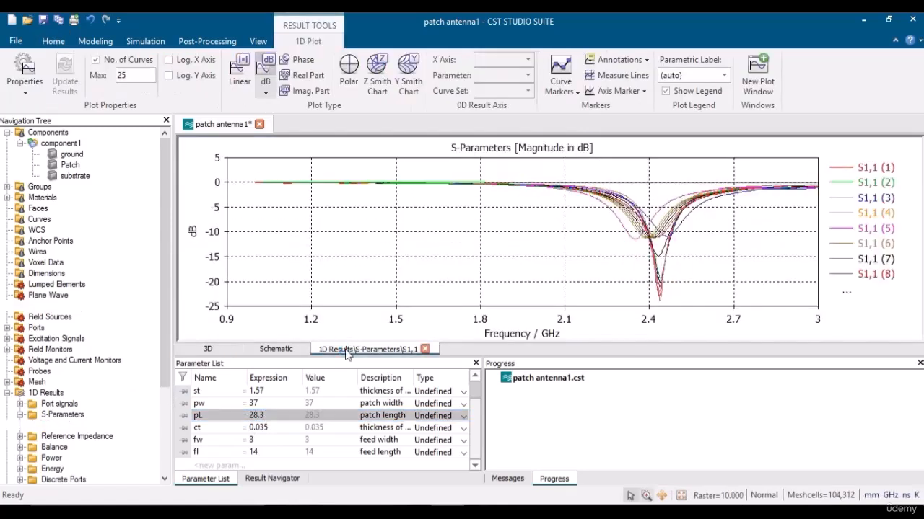
click(209, 350)
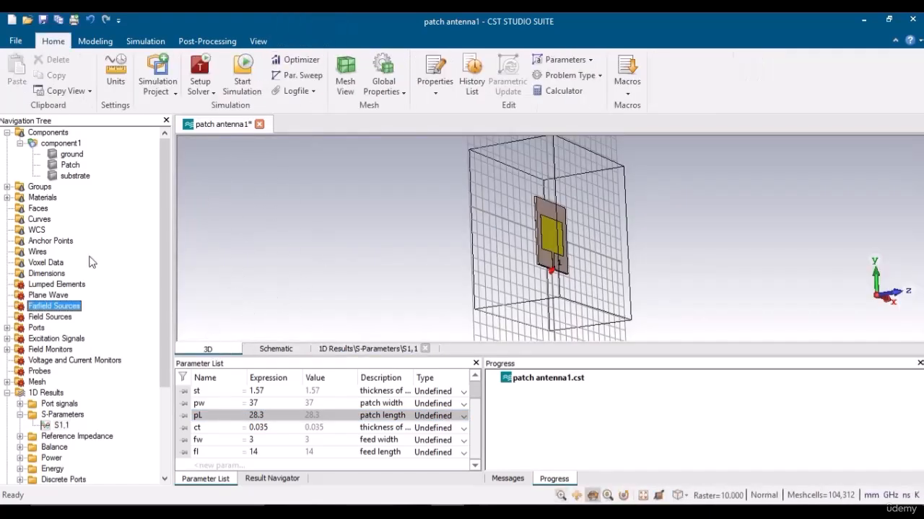
Inspect the 2.4 GHz current, H-field, E-field and farfield monitors, glance at S1,1, then return to 3D.
click(7, 349)
click(57, 362)
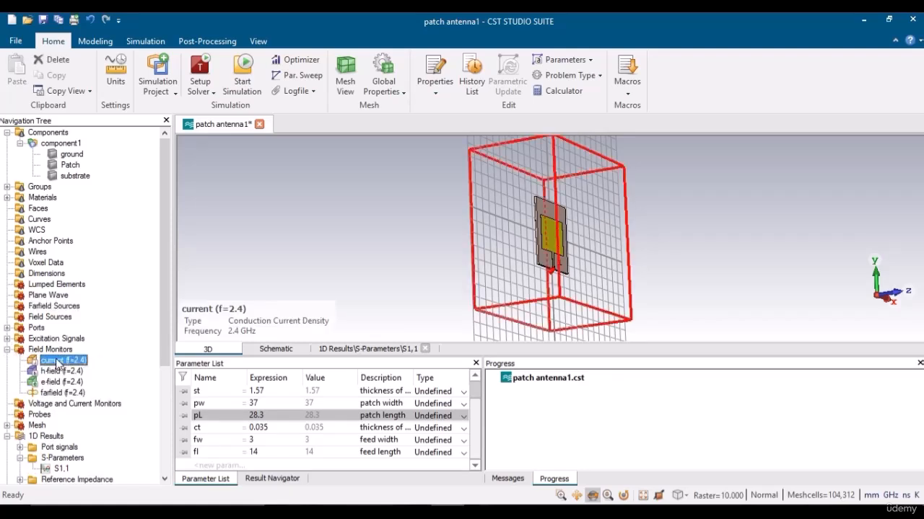
click(62, 372)
click(63, 382)
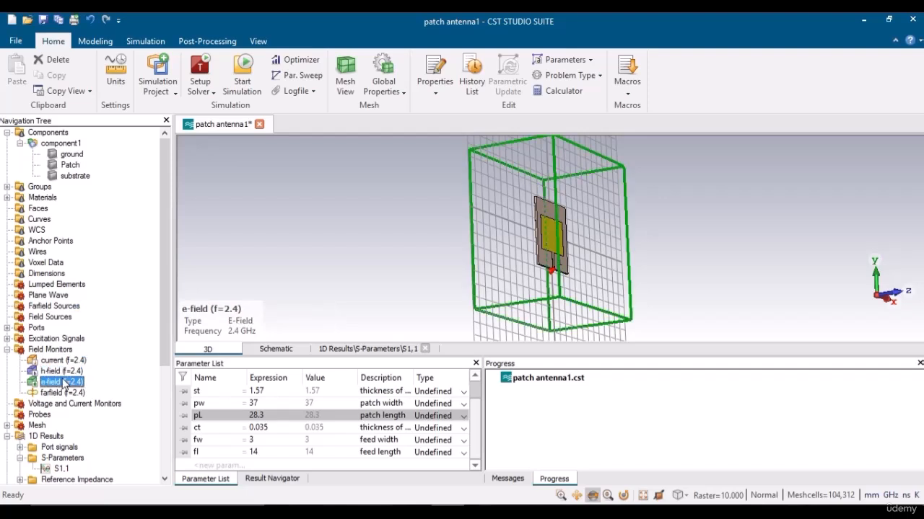
click(64, 384)
click(80, 394)
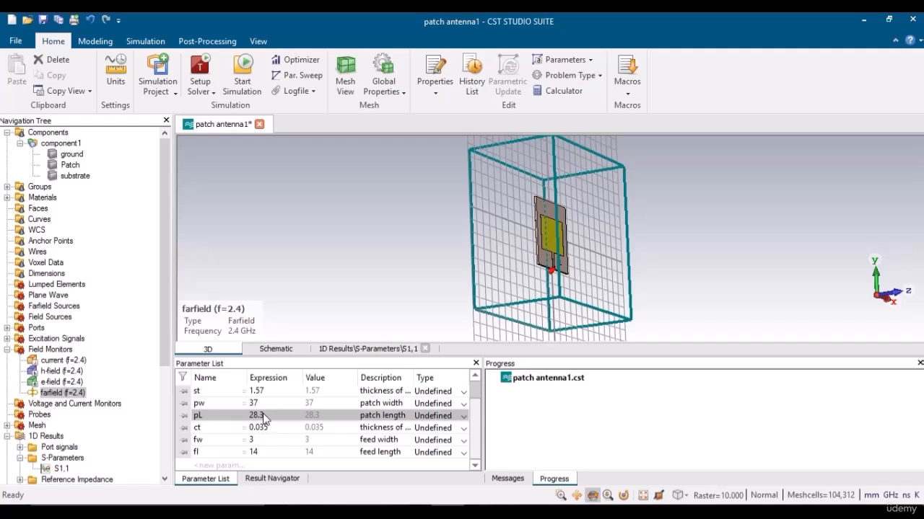
click(342, 352)
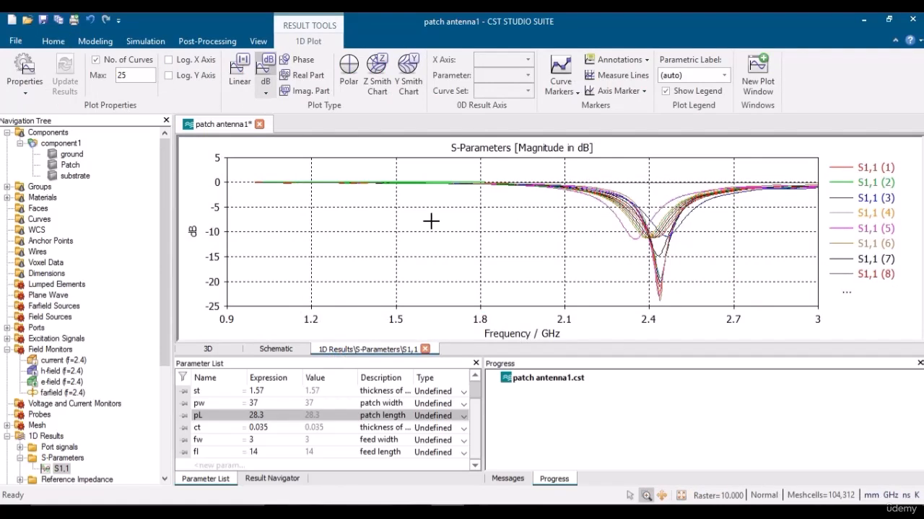
click(208, 349)
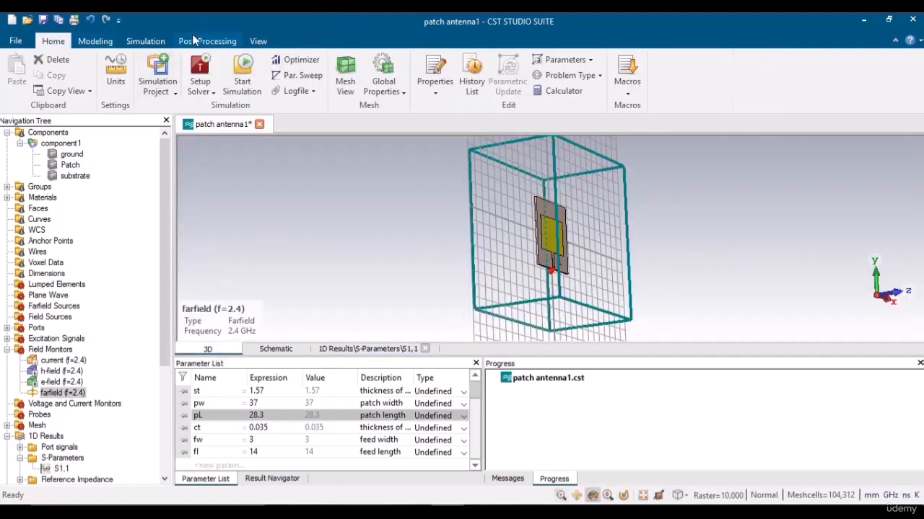
Delete the project results only, using Post-Processing > Delete Results.
click(208, 41)
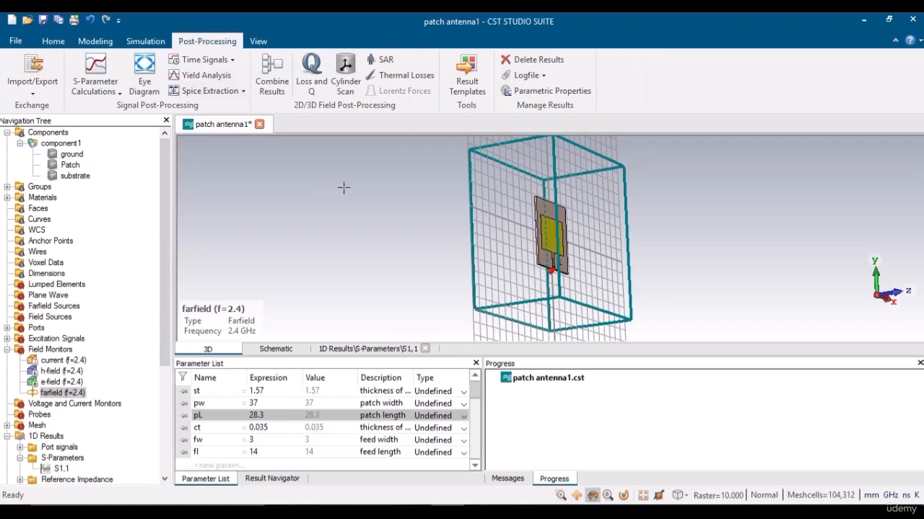
click(537, 62)
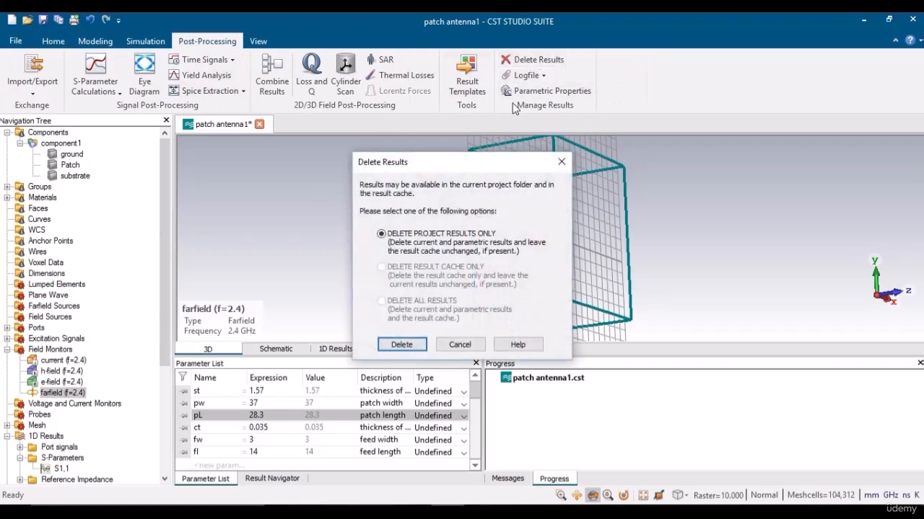
click(402, 344)
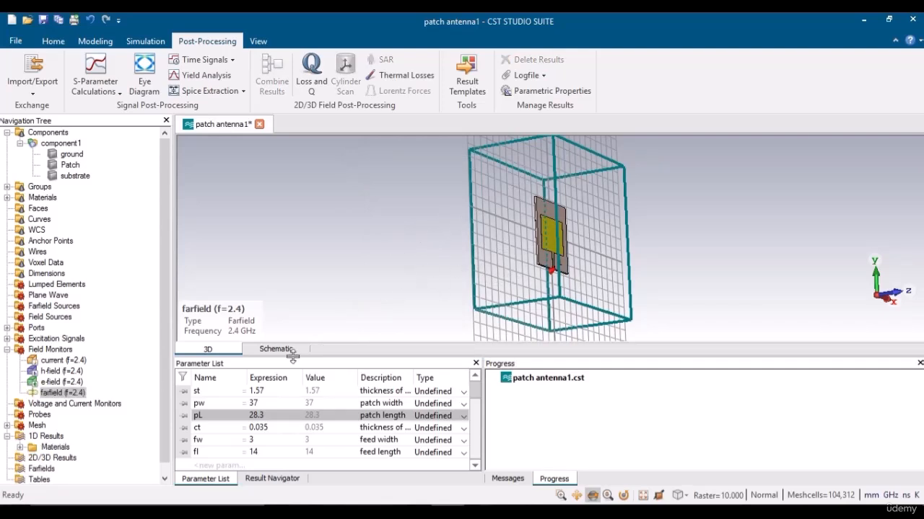
Collapse the 1D Results group and go back to the Home tab.
click(8, 437)
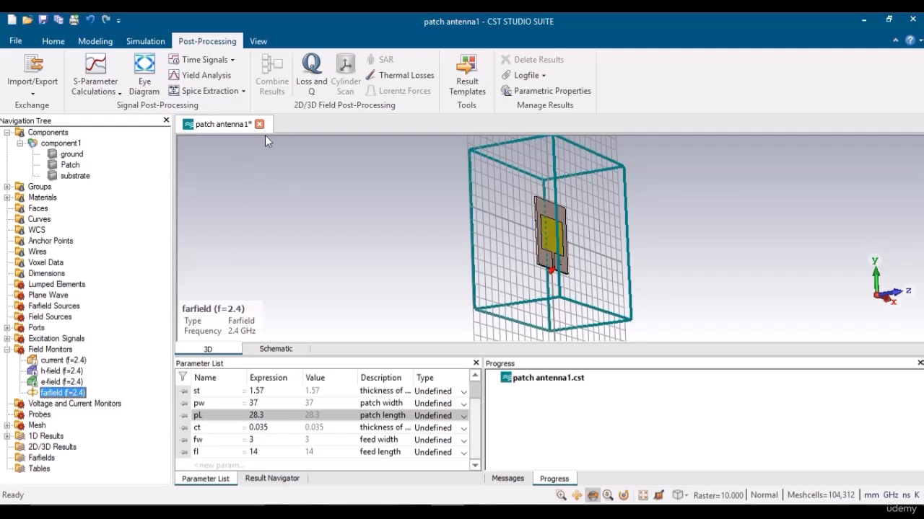
click(94, 41)
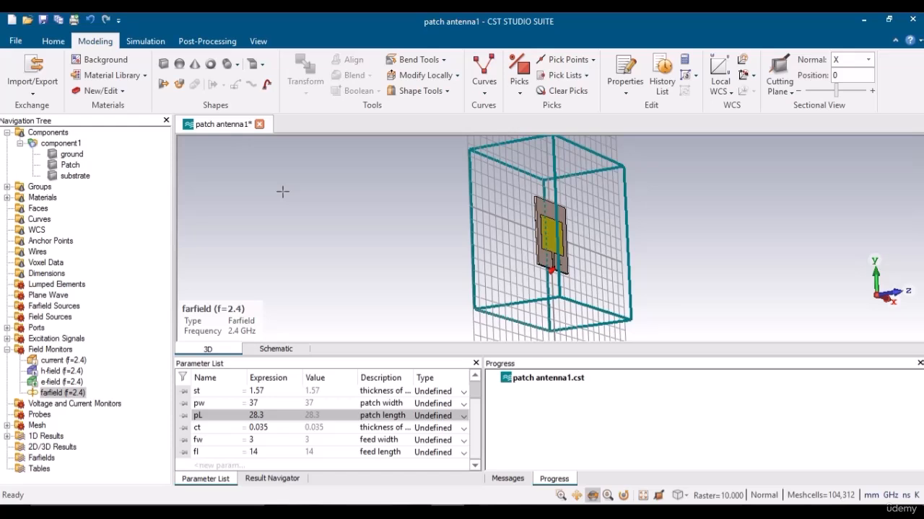
click(53, 41)
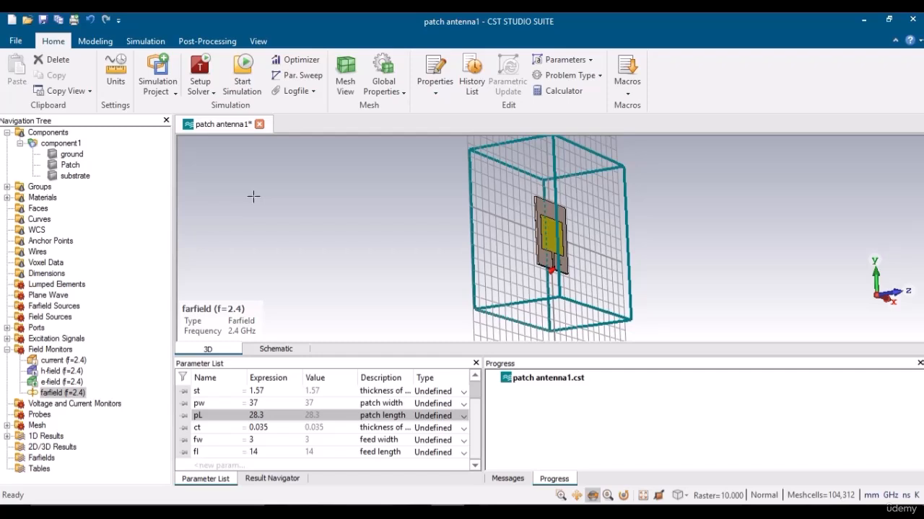
Run the simulation with pL at 28.3, then check the solver messages and S-Parameters results.
click(245, 72)
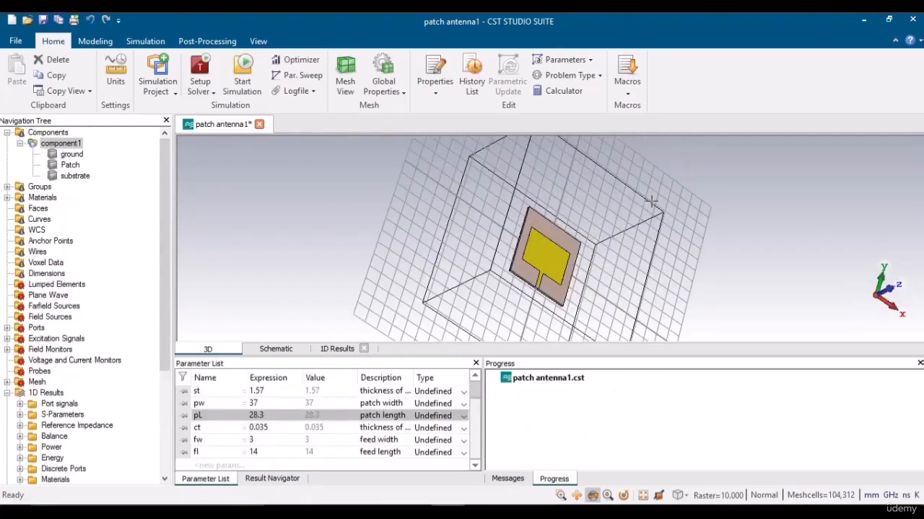
click(509, 479)
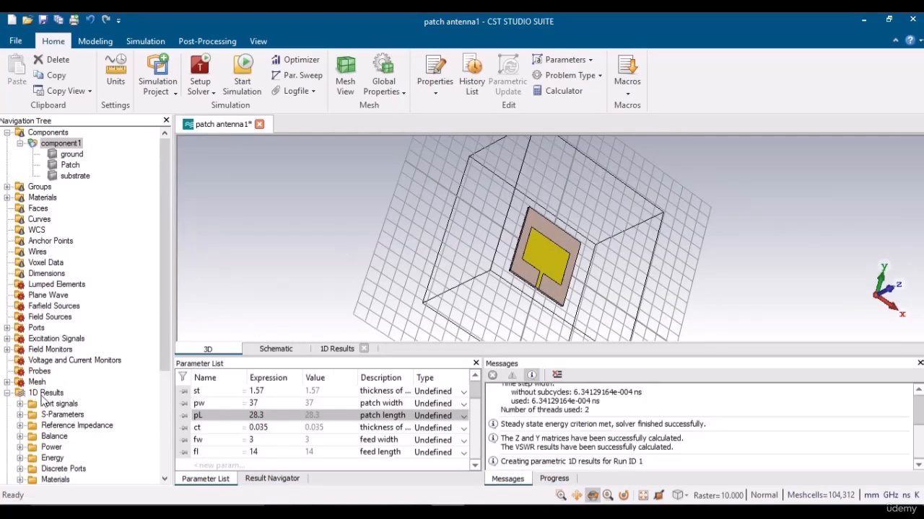
click(20, 415)
Open the new S1,1 plot, zoom into the dip near 2.4 GHz, then restore the full range.
click(51, 426)
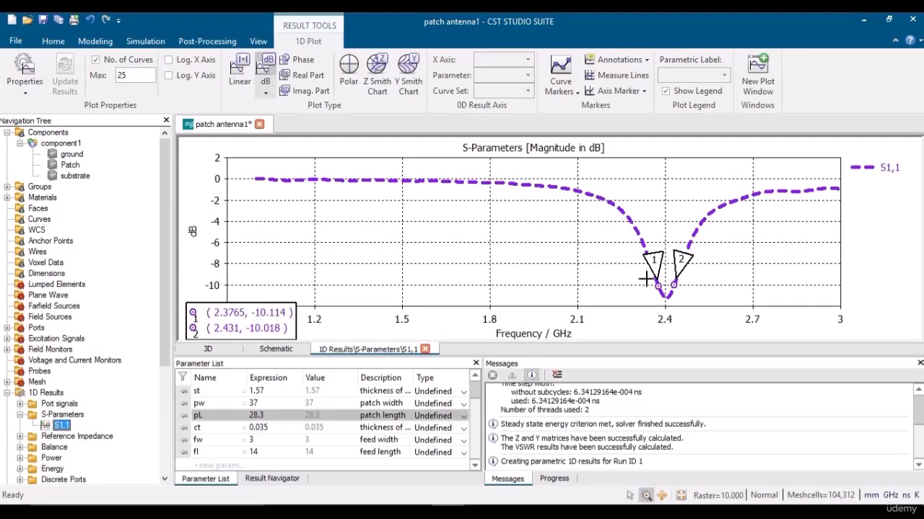
drag(639, 275, 711, 332)
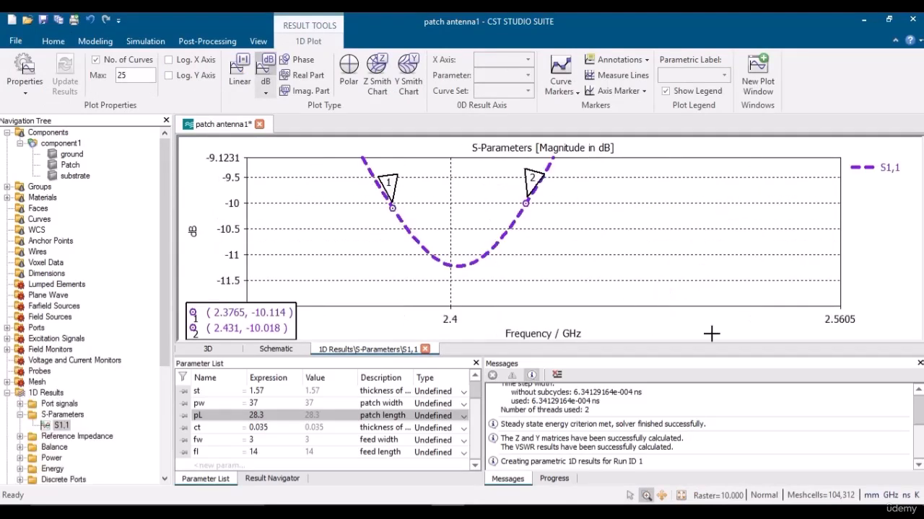
drag(358, 230, 491, 328)
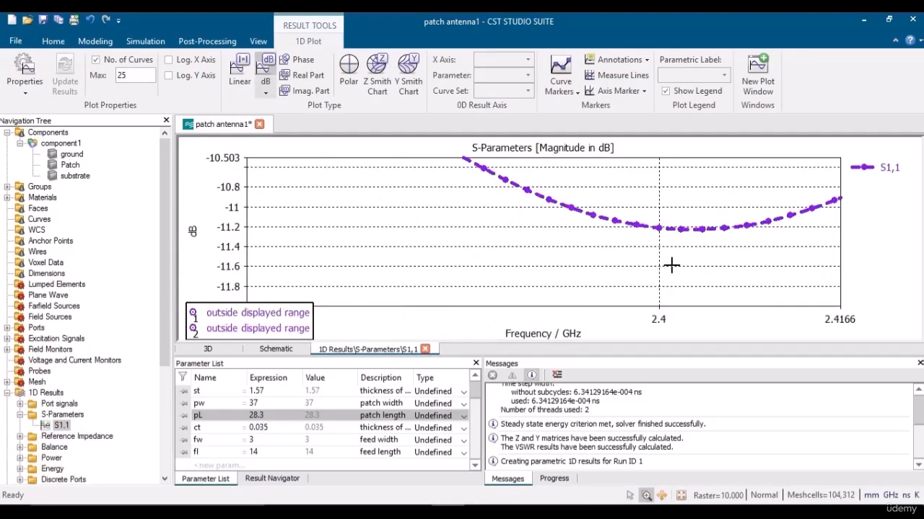
double_click(651, 300)
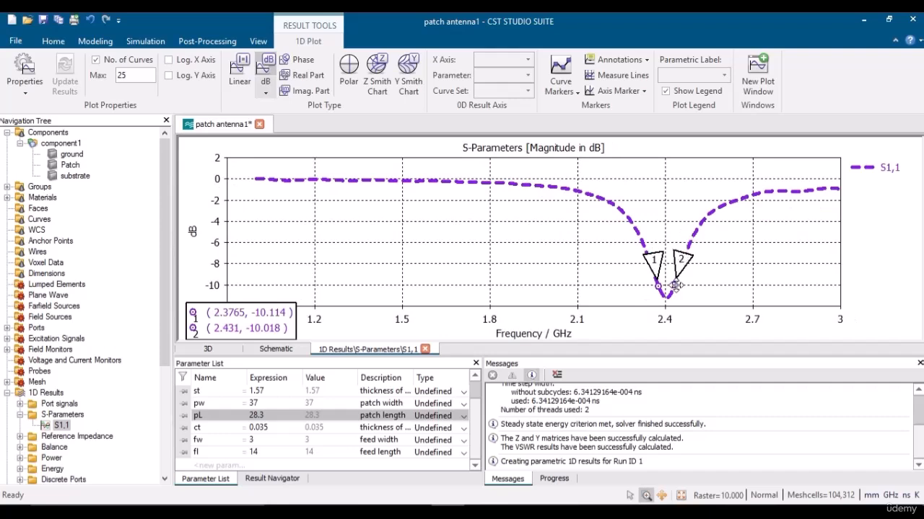
Move the markers to 2.3703 GHz (-9.65 dB) and 2.435 GHz (-9.71 dB), then collapse S-Parameters.
drag(680, 269, 679, 272)
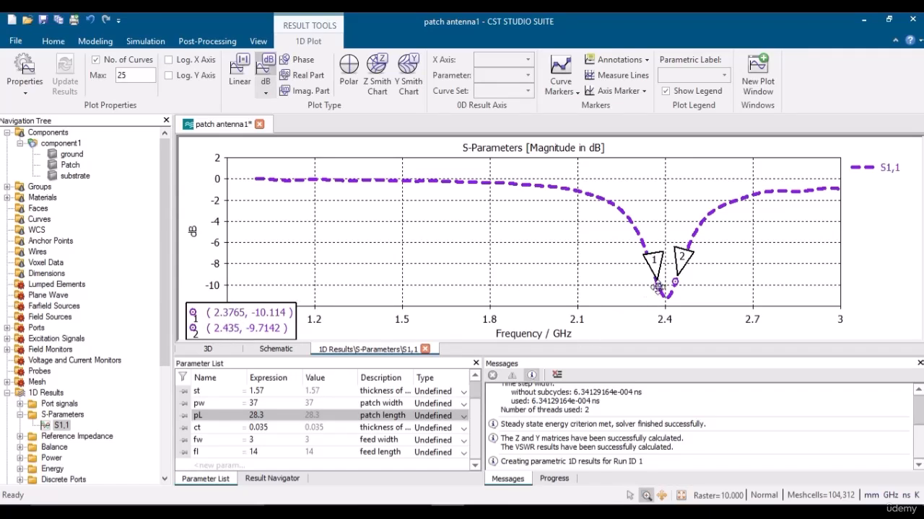
drag(657, 287, 655, 281)
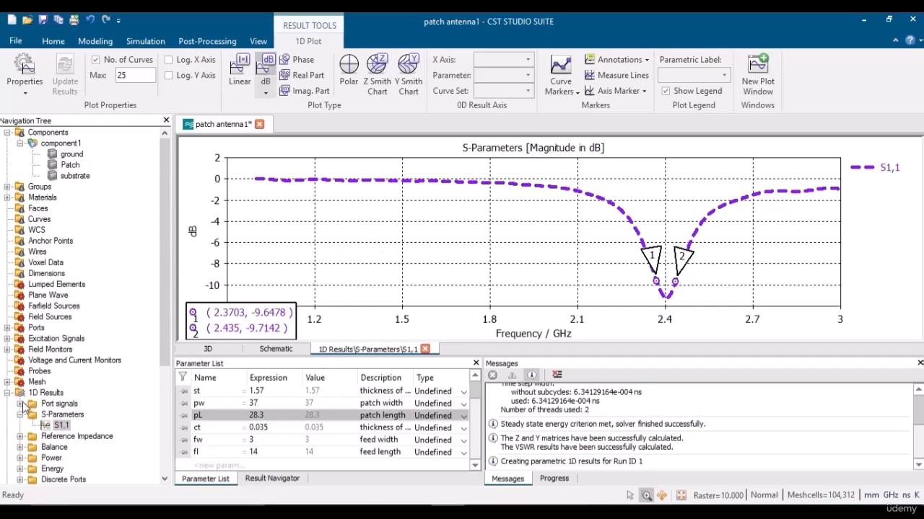
click(20, 414)
scroll(160, 350, down, 5)
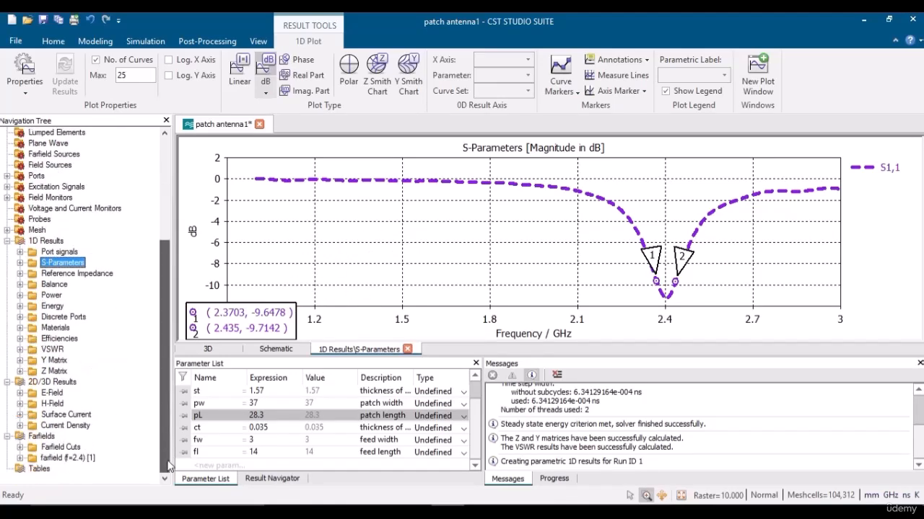
Show the 2.4 GHz farfield's Realized Gain in 3D, then as 2D and polar plots.
click(66, 458)
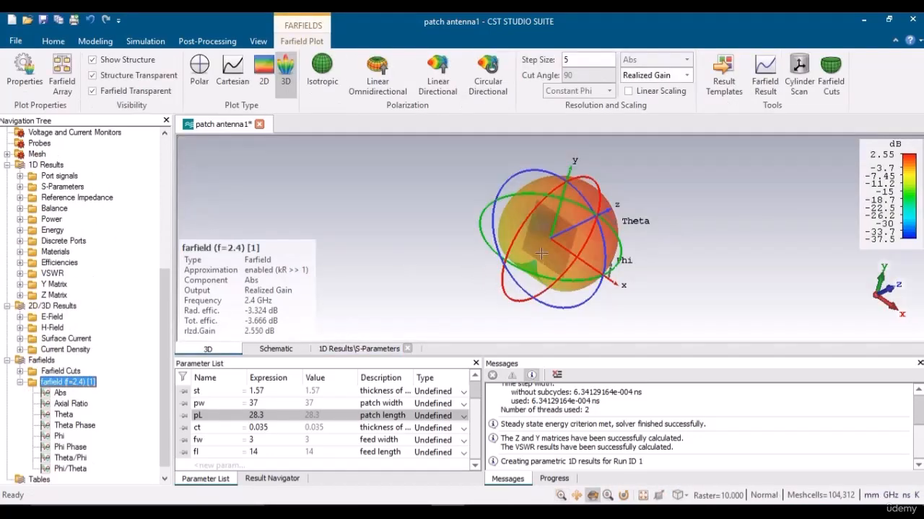
drag(541, 254, 519, 245)
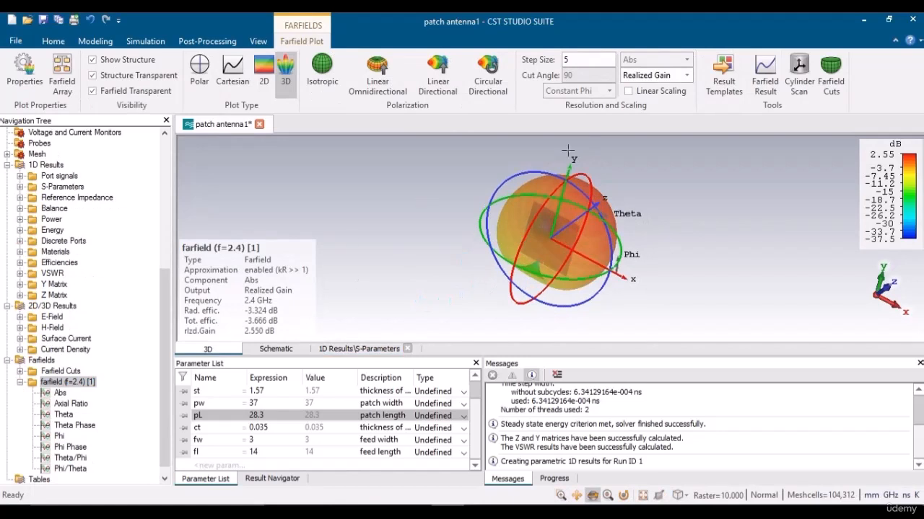
click(672, 77)
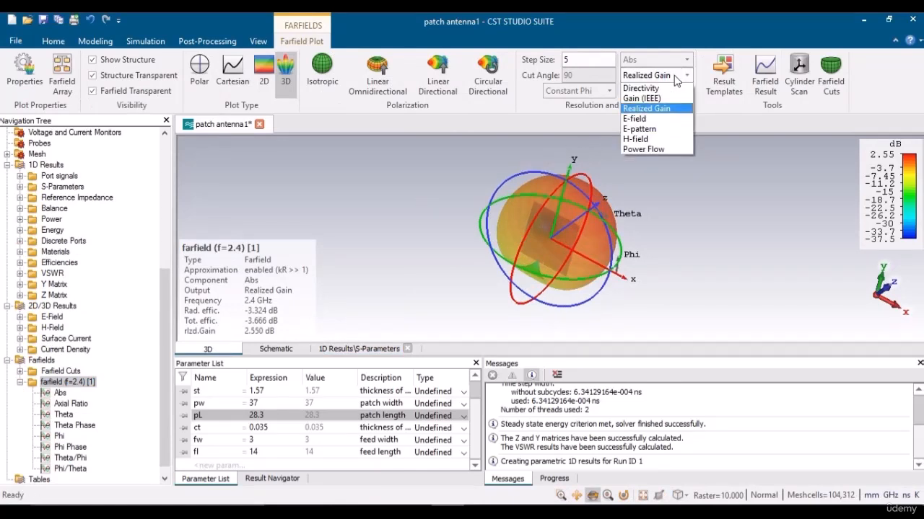
click(652, 109)
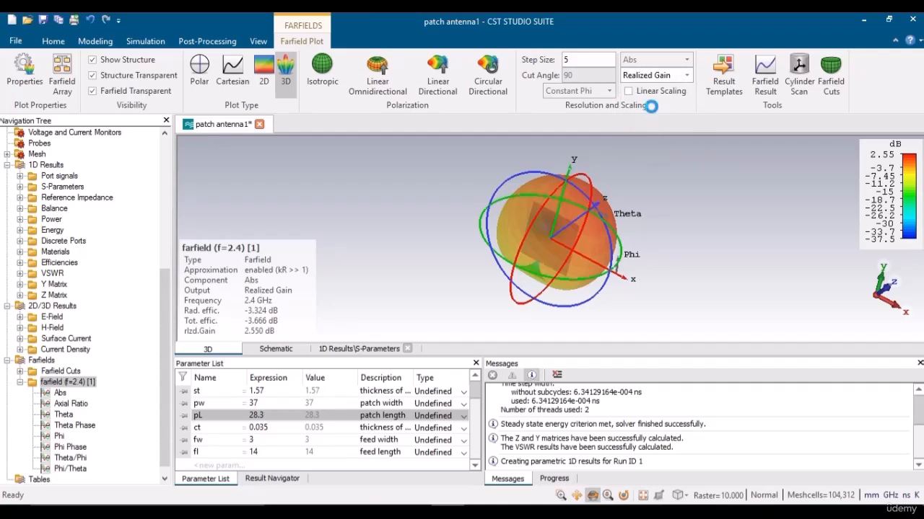
click(264, 73)
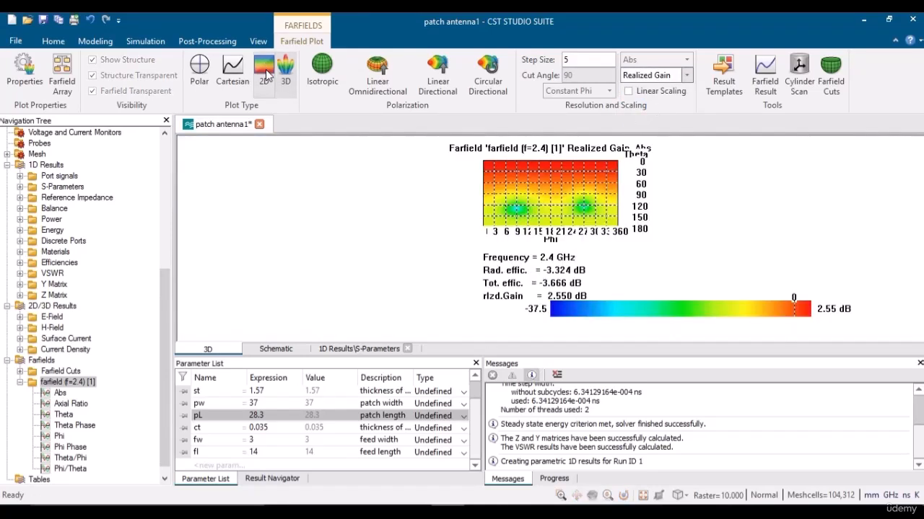
click(200, 72)
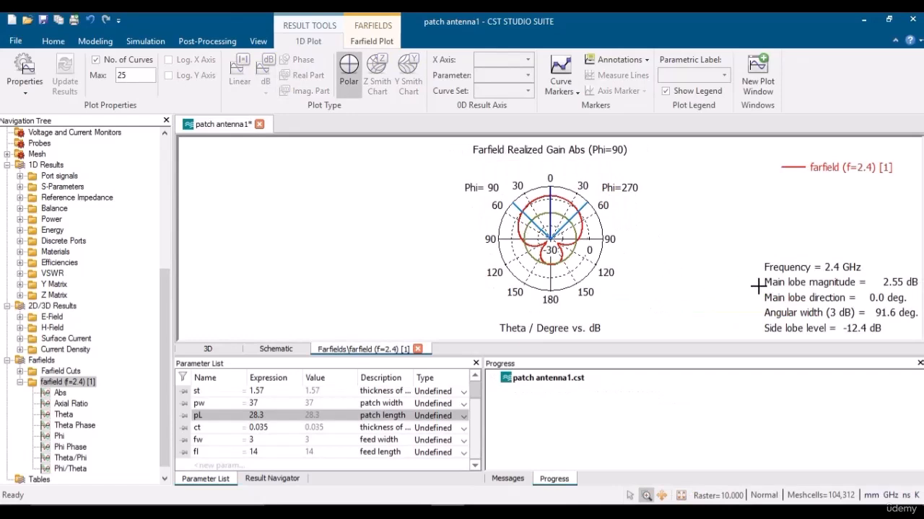
Collapse the 2D/3D Results, farfield (f=2.4) [1] and Farfields branches.
click(16, 384)
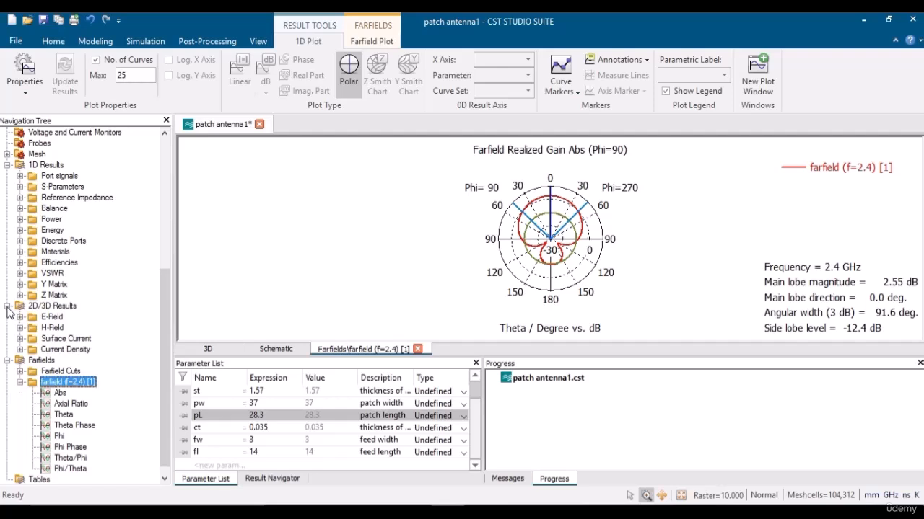
click(7, 306)
click(21, 375)
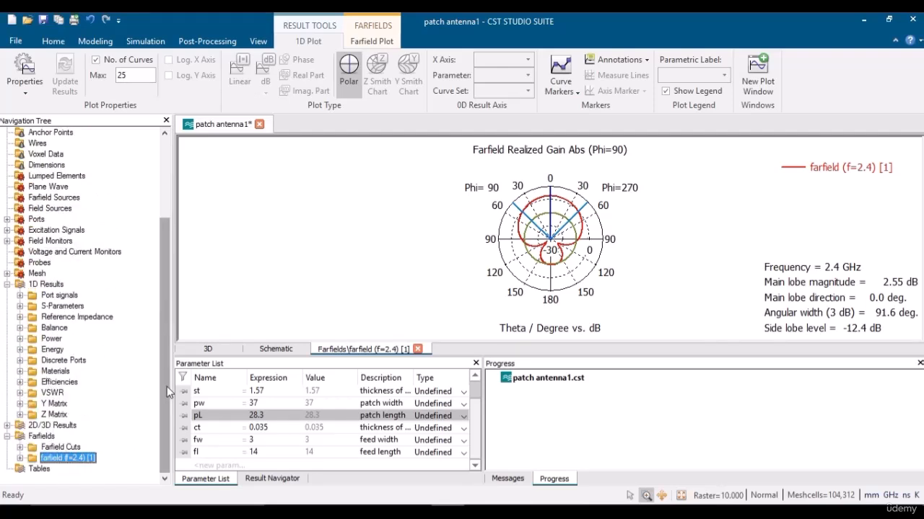
click(6, 437)
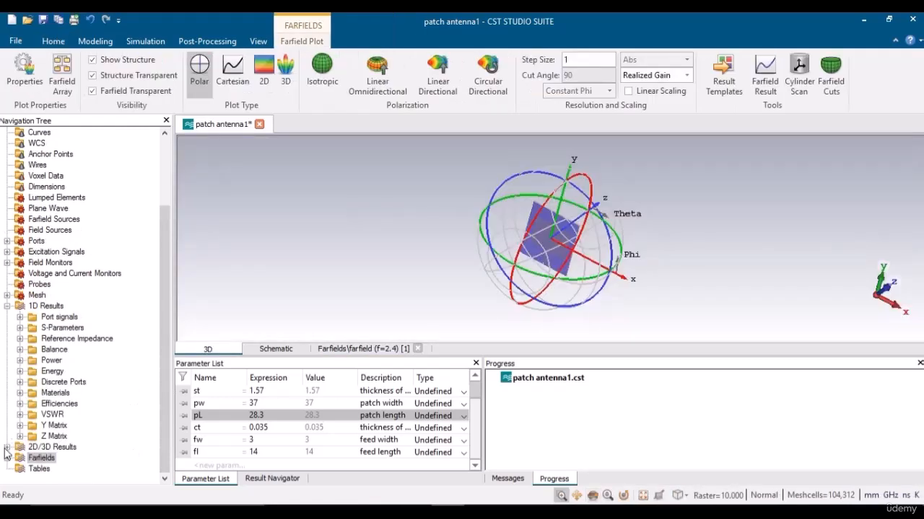
Open the e-field (f=2.4) [1] result and animate it.
click(7, 447)
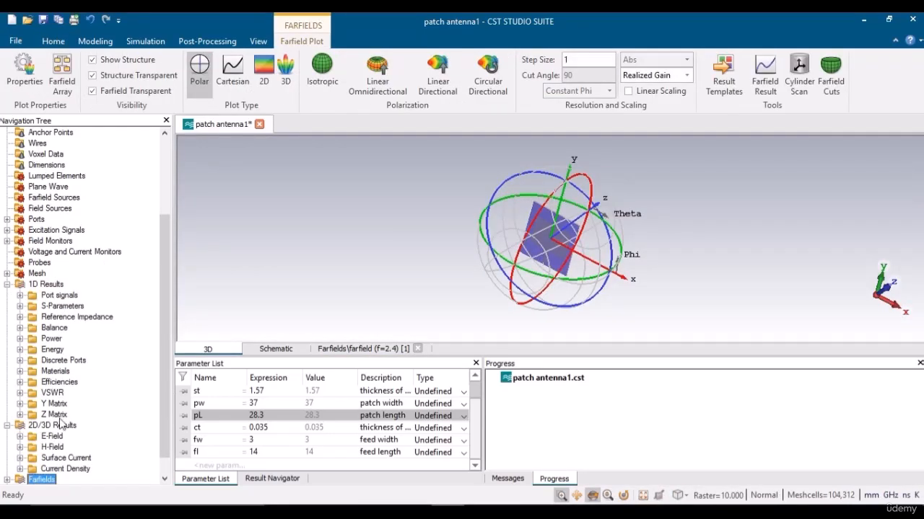
click(21, 437)
click(72, 447)
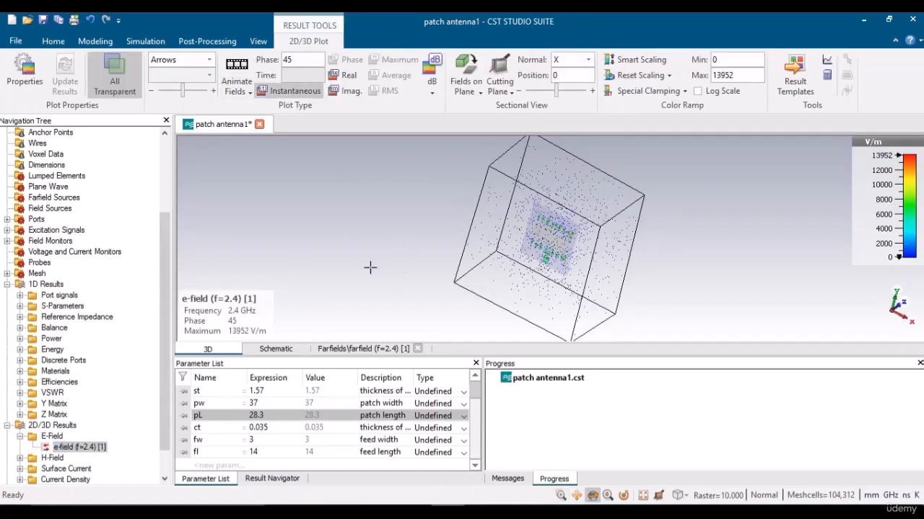
click(236, 66)
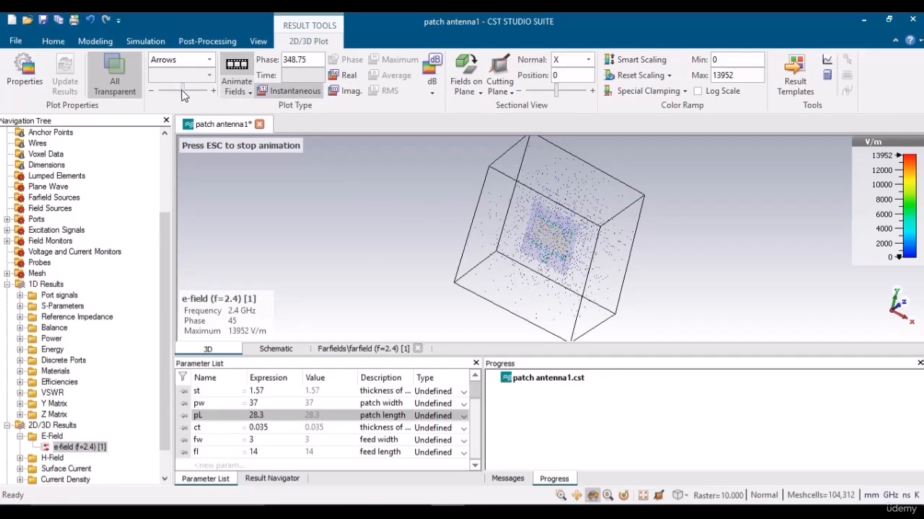
Increase the field arrow density, zoom in, reset the view, and collapse the E-Field folder.
drag(187, 89, 179, 91)
scroll(534, 216, up, 3)
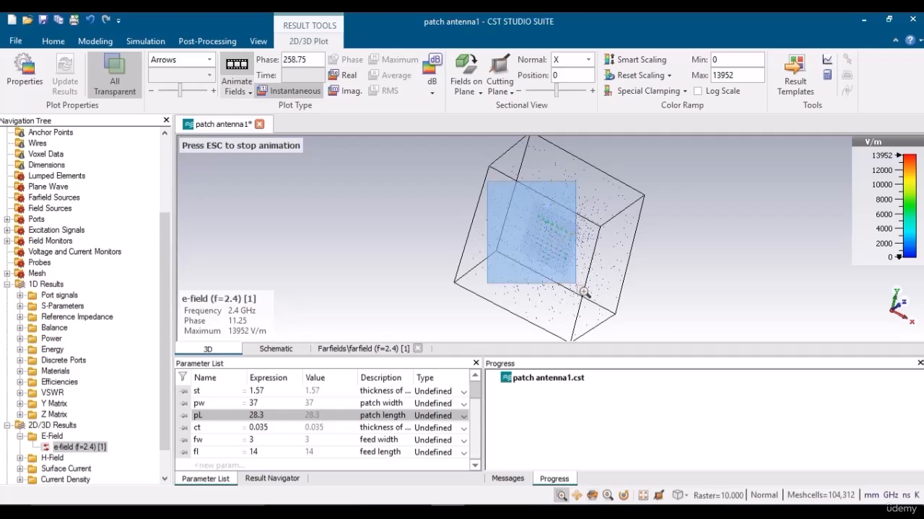
scroll(532, 214, up, 3)
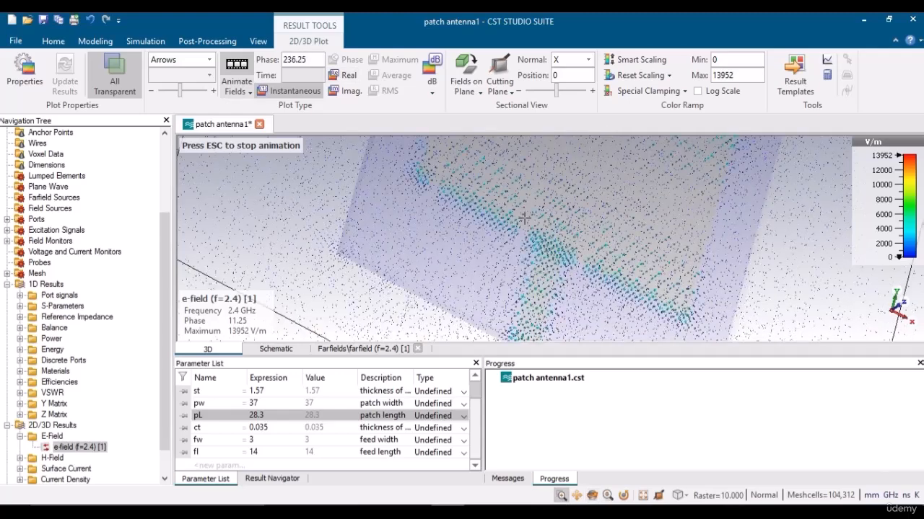
key(space)
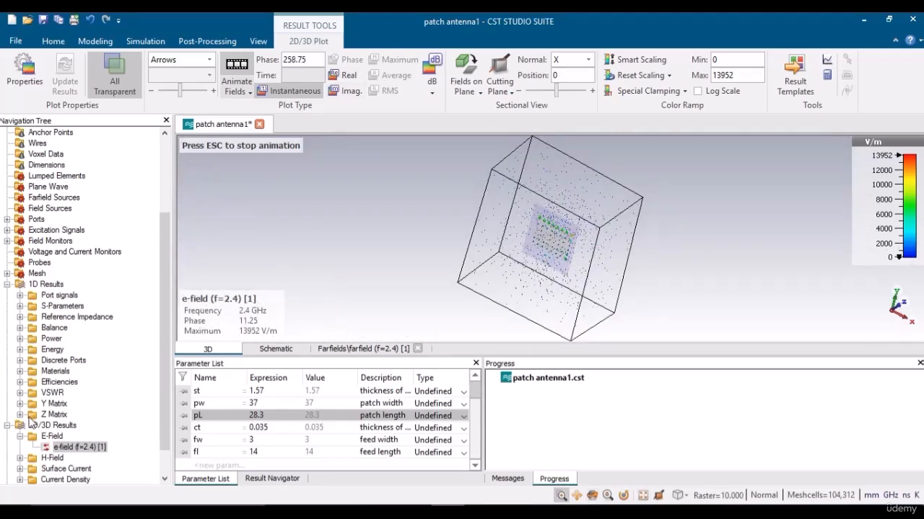
click(21, 437)
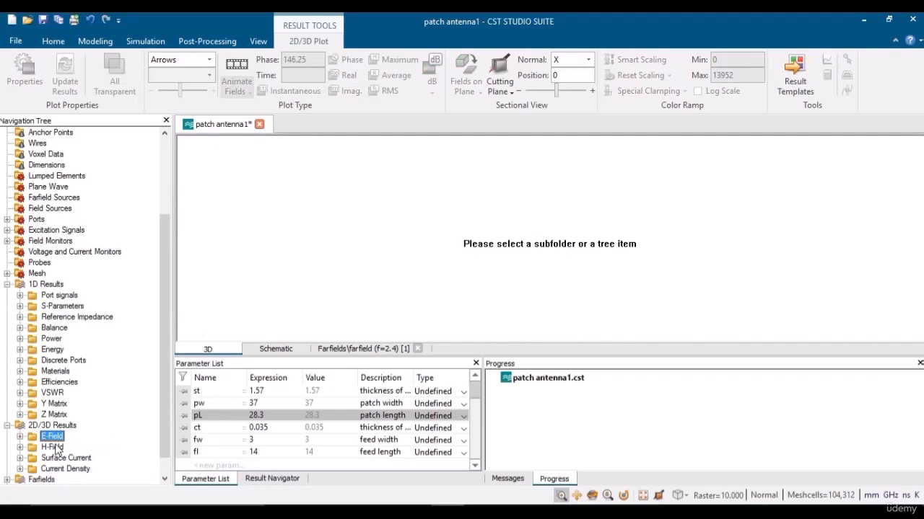
Collapse 2D/3D Results, show component1, and rotate the patch antenna to face the front.
click(8, 425)
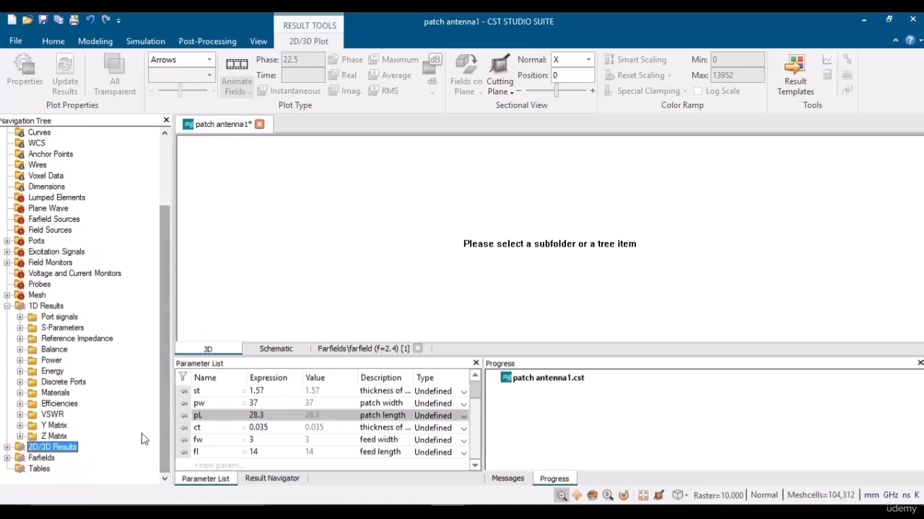
scroll(163, 164, up, 3)
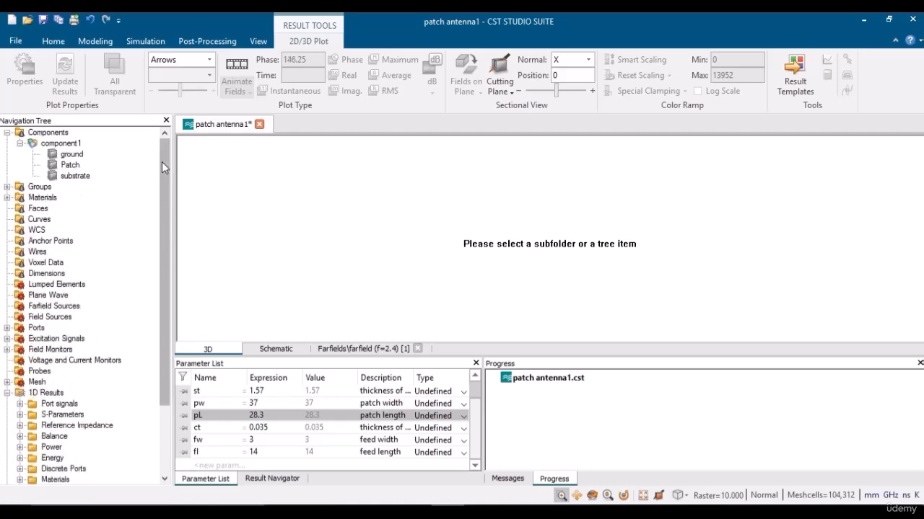
click(60, 143)
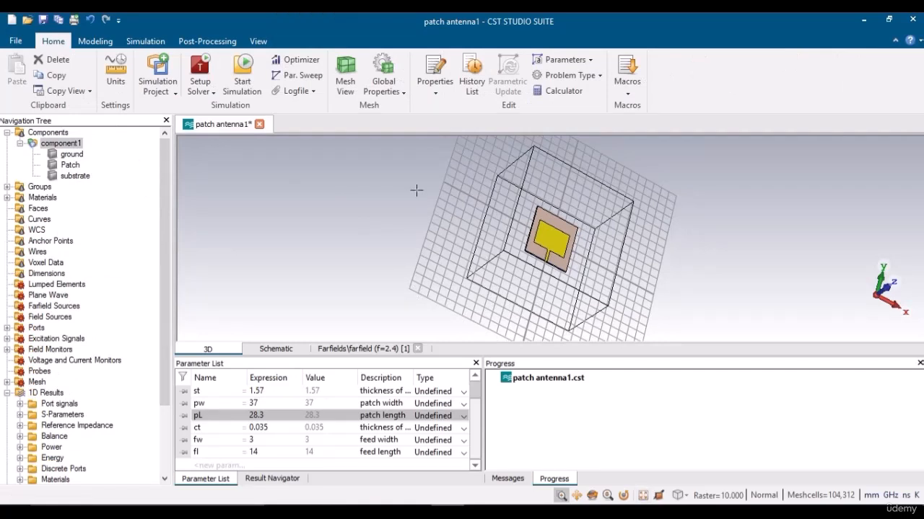
scroll(585, 331, up, 3)
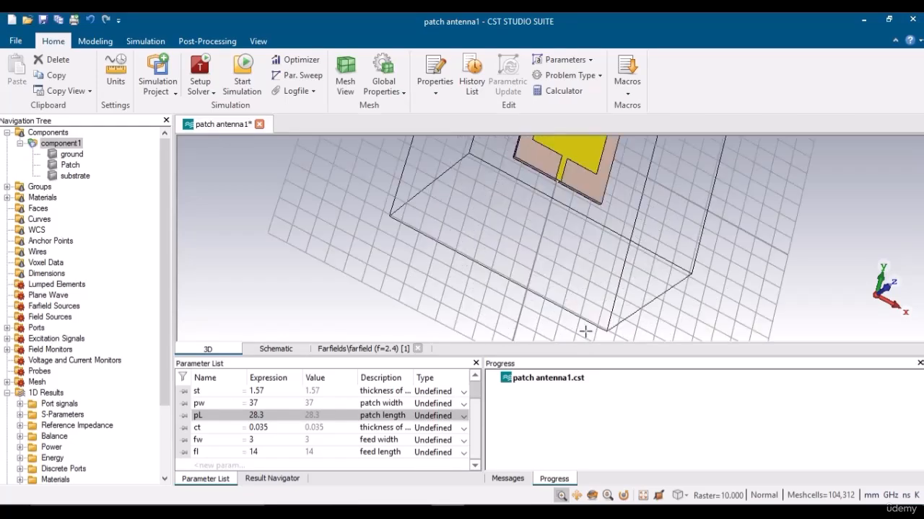
scroll(541, 273, down, 3)
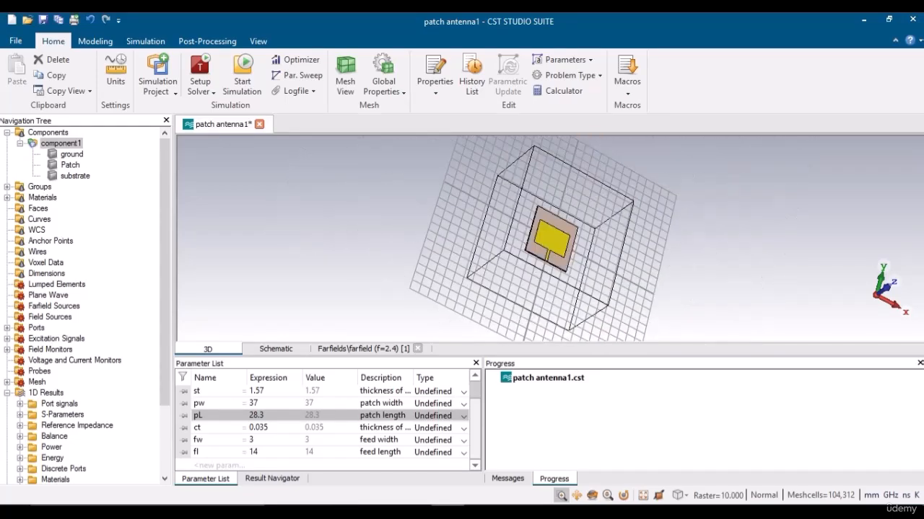
click(591, 495)
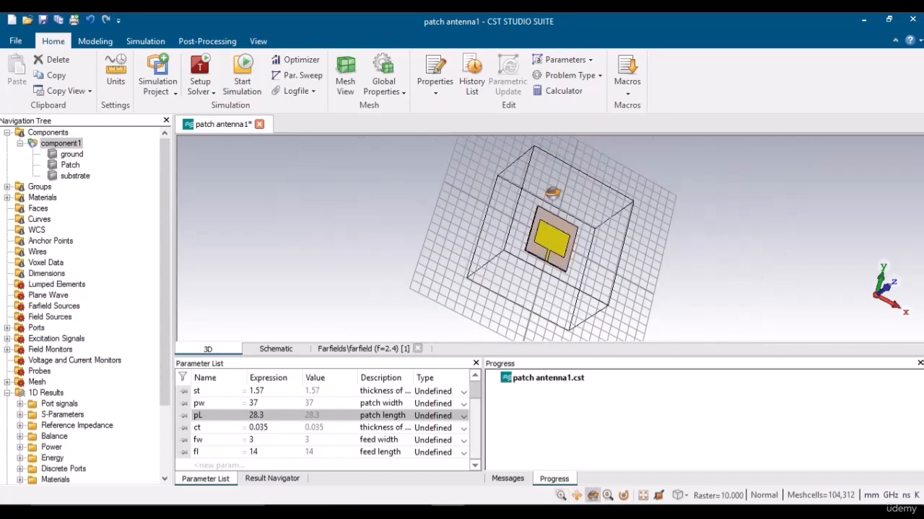
mouse_move(552, 193)
mouse_down()
mouse_move(546, 273)
mouse_move(577, 297)
mouse_move(633, 432)
mouse_move(524, 310)
mouse_move(492, 310)
mouse_up()
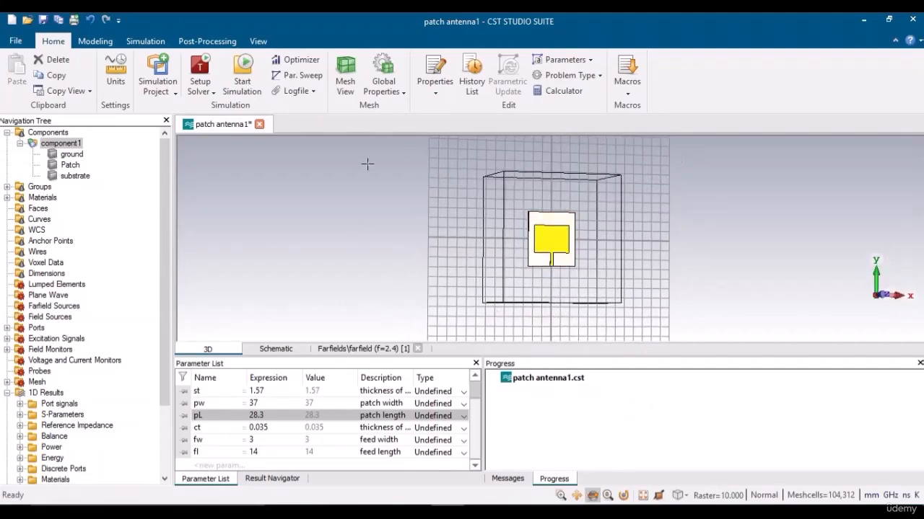